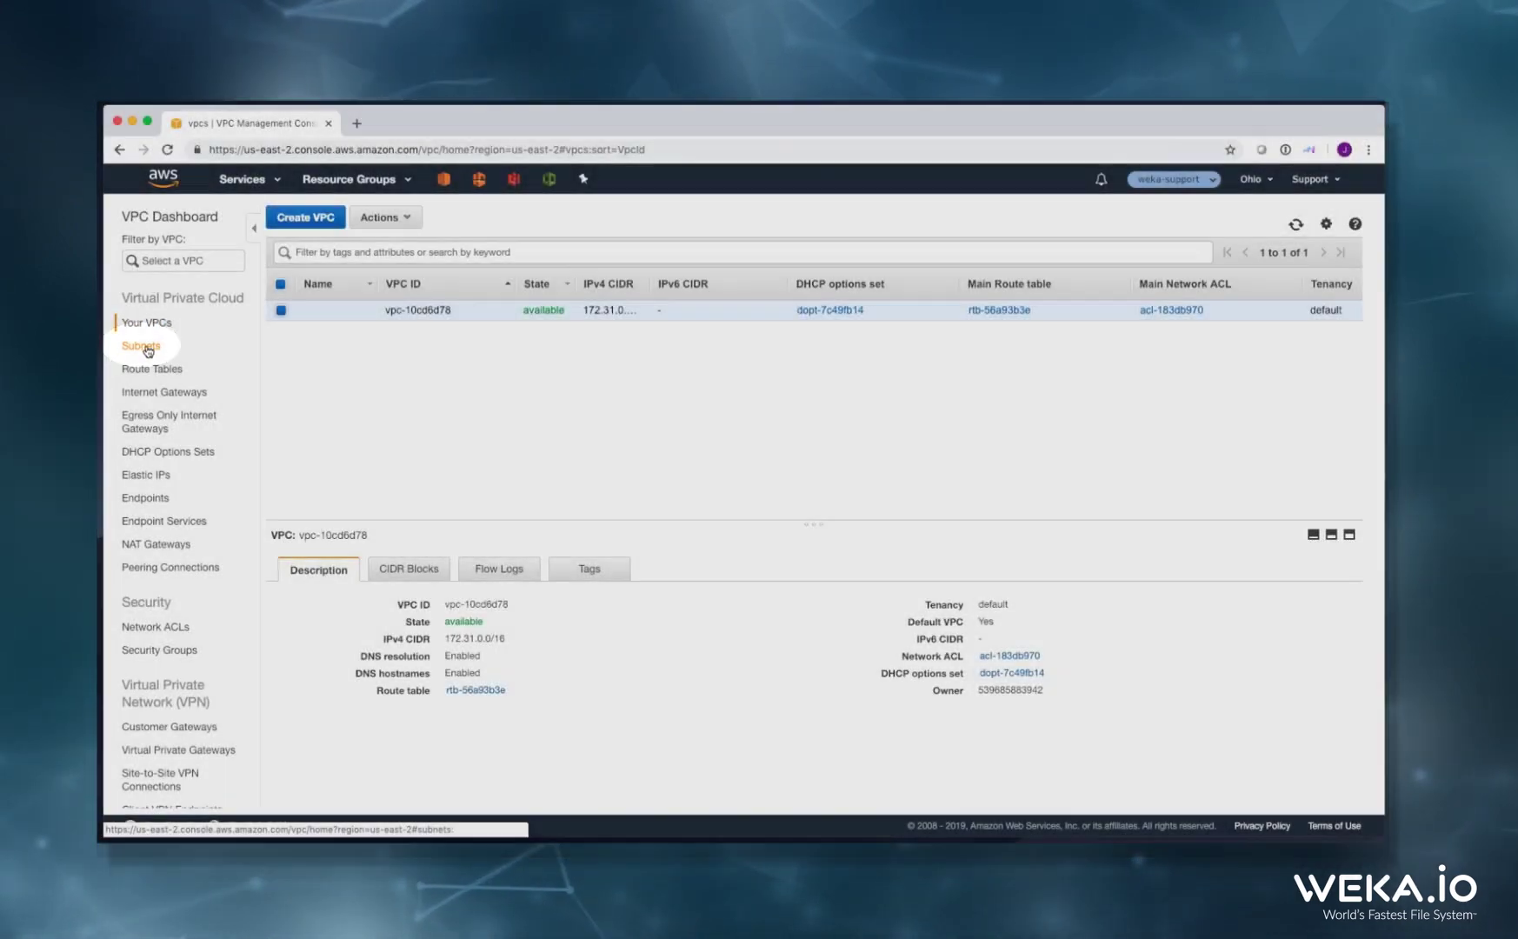
Inspect subnet subnet-f8f25c90 in us-east-2a, then bring up the route tables list
left_click(148, 350)
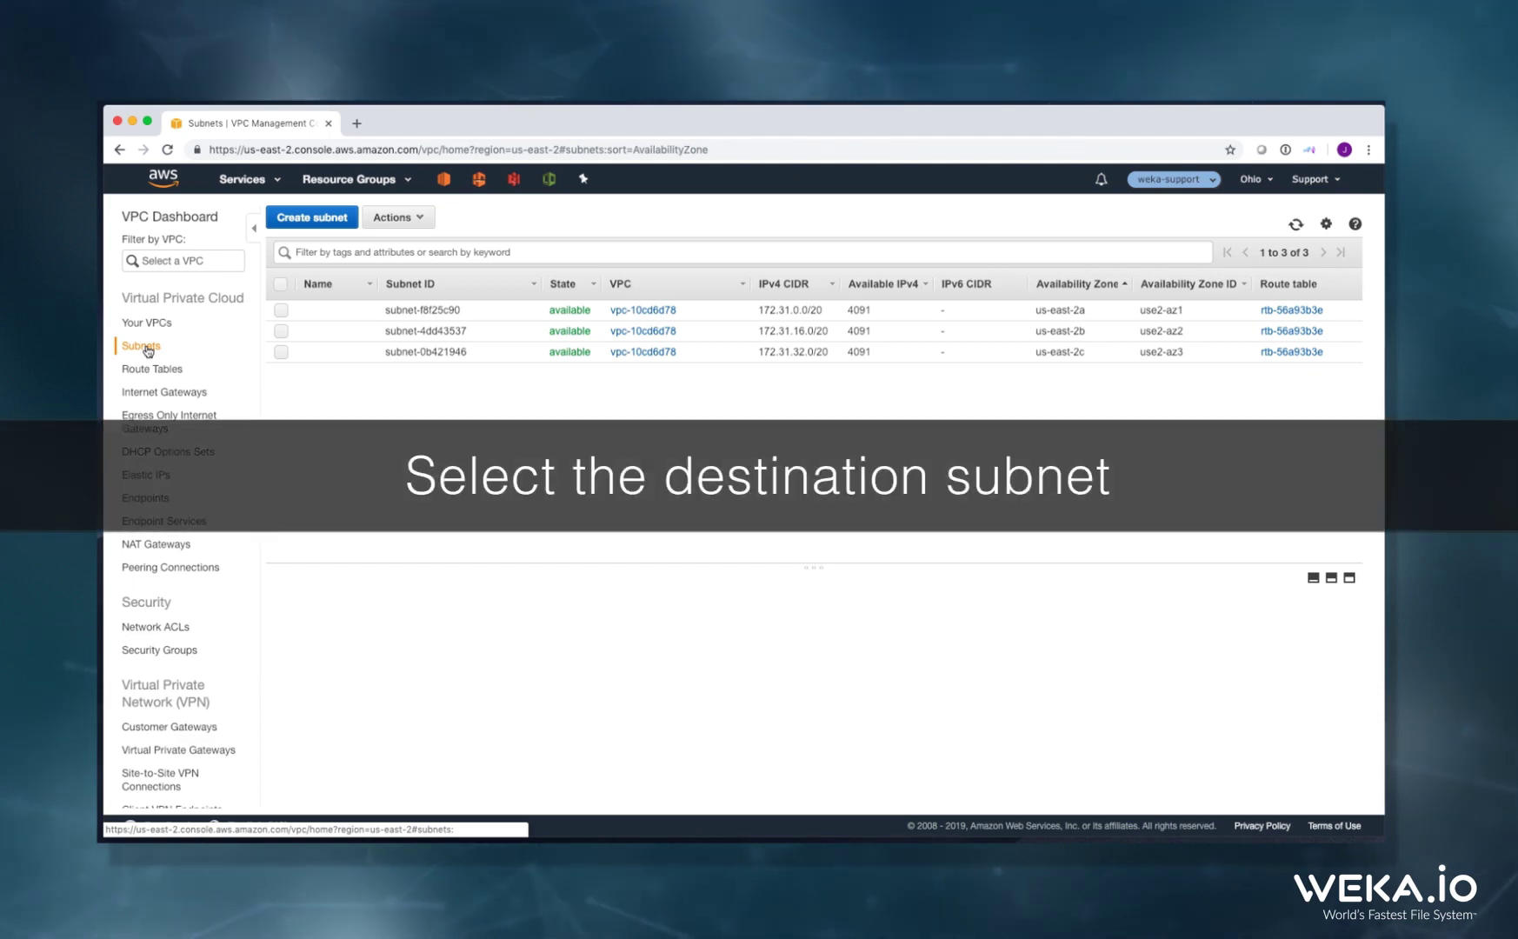
left_click(308, 318)
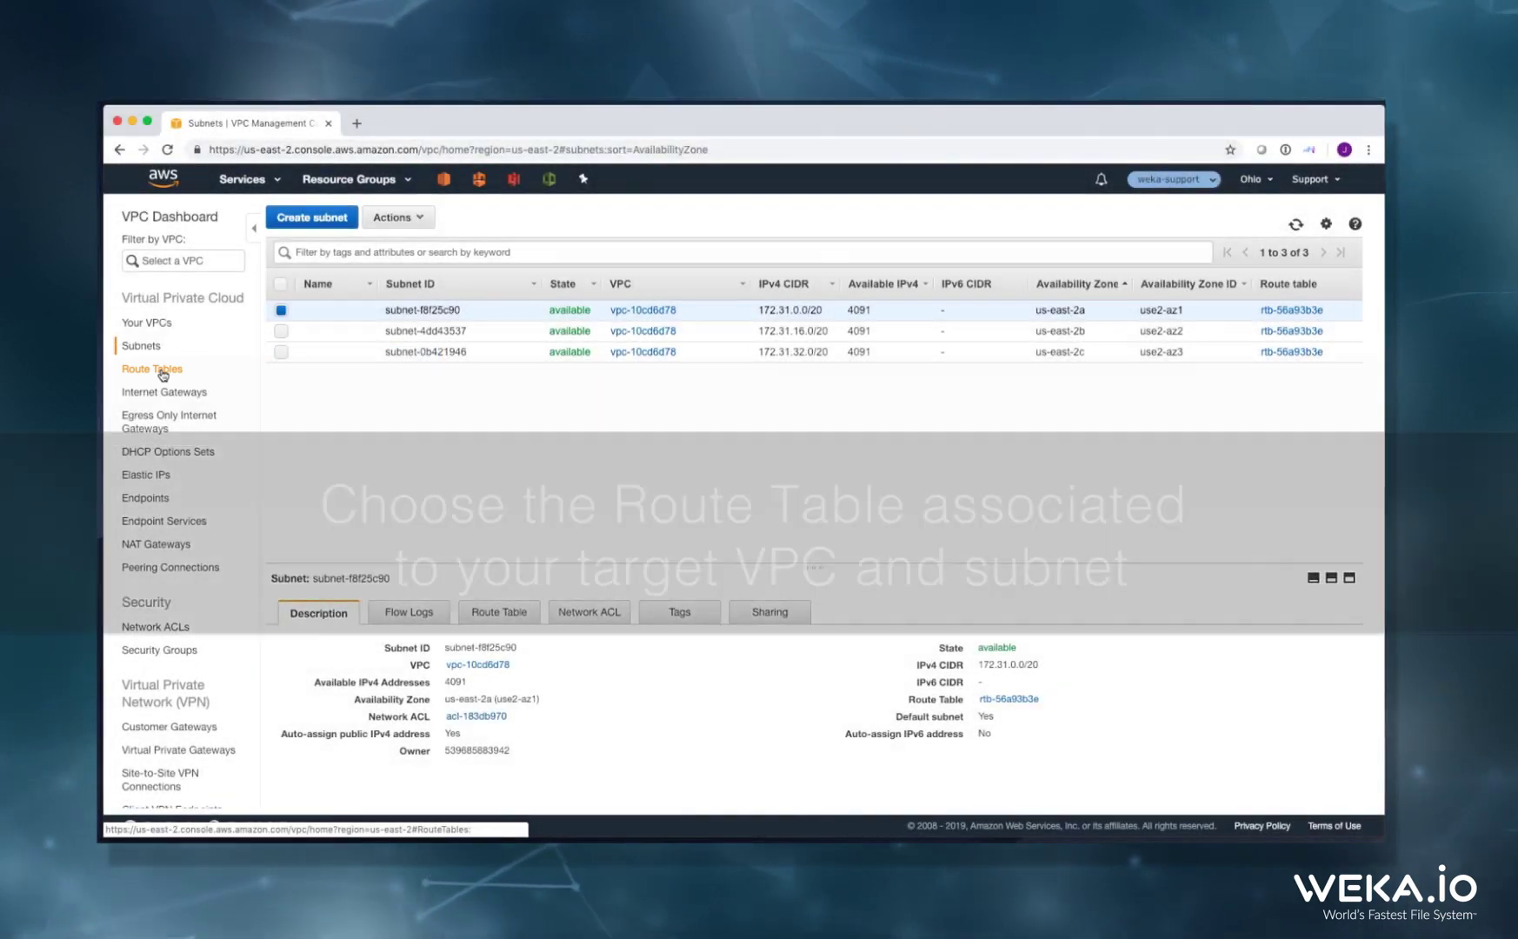
left_click(160, 372)
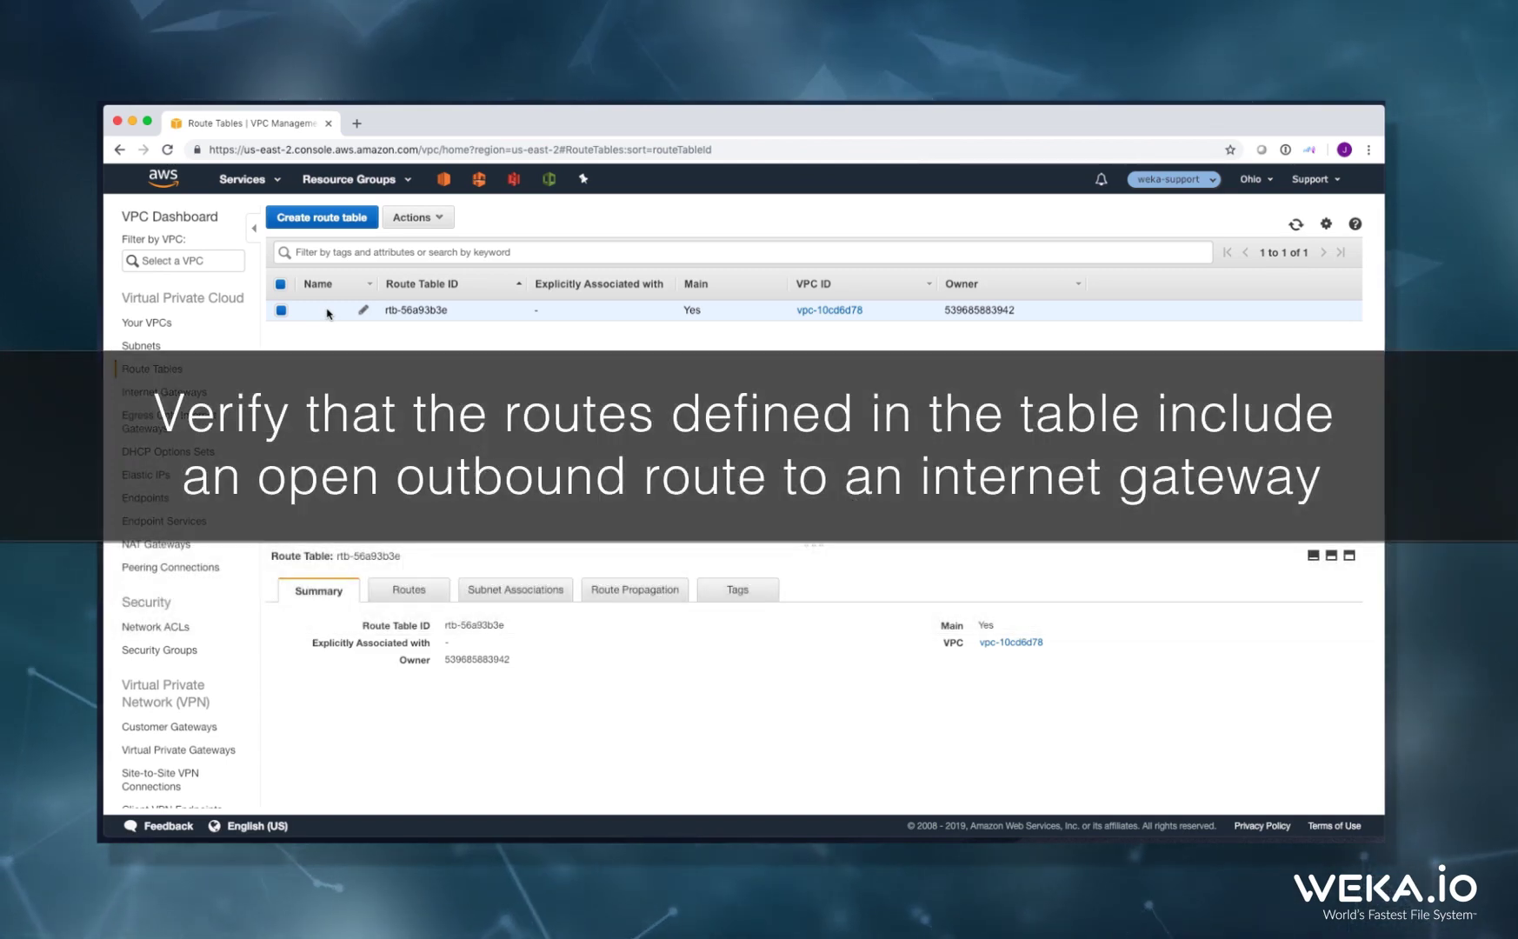
Show the Routes of rtb-56a93b3e to check its 0.0.0.0/0 internet gateway route
left_click(396, 592)
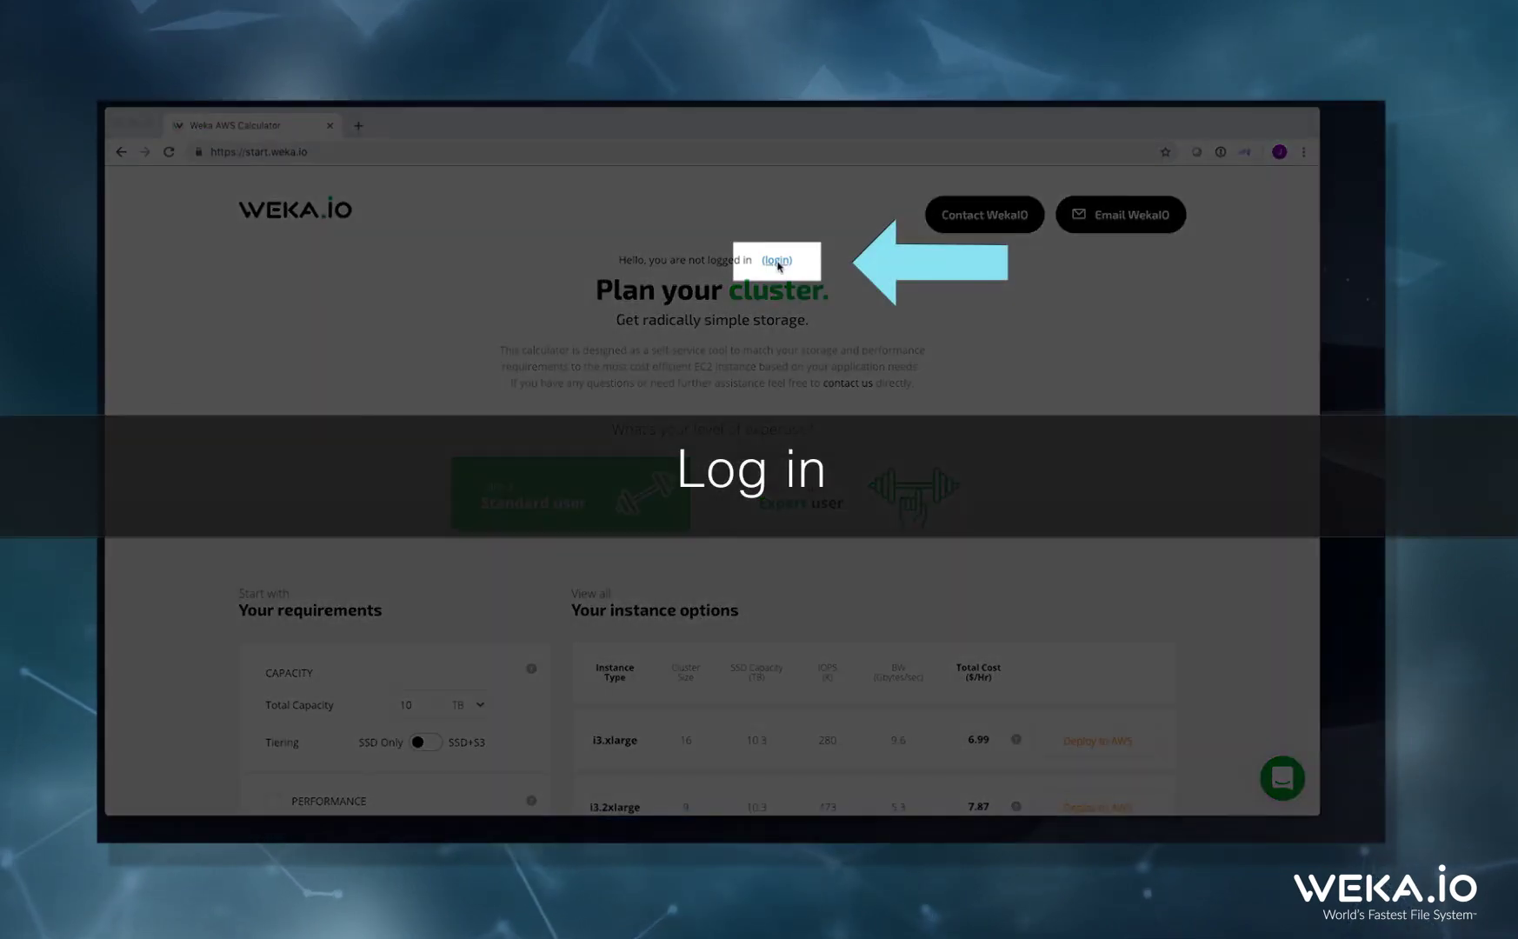
Sign in to the Weka calculator and scroll down to the capacity requirements
left_click(777, 261)
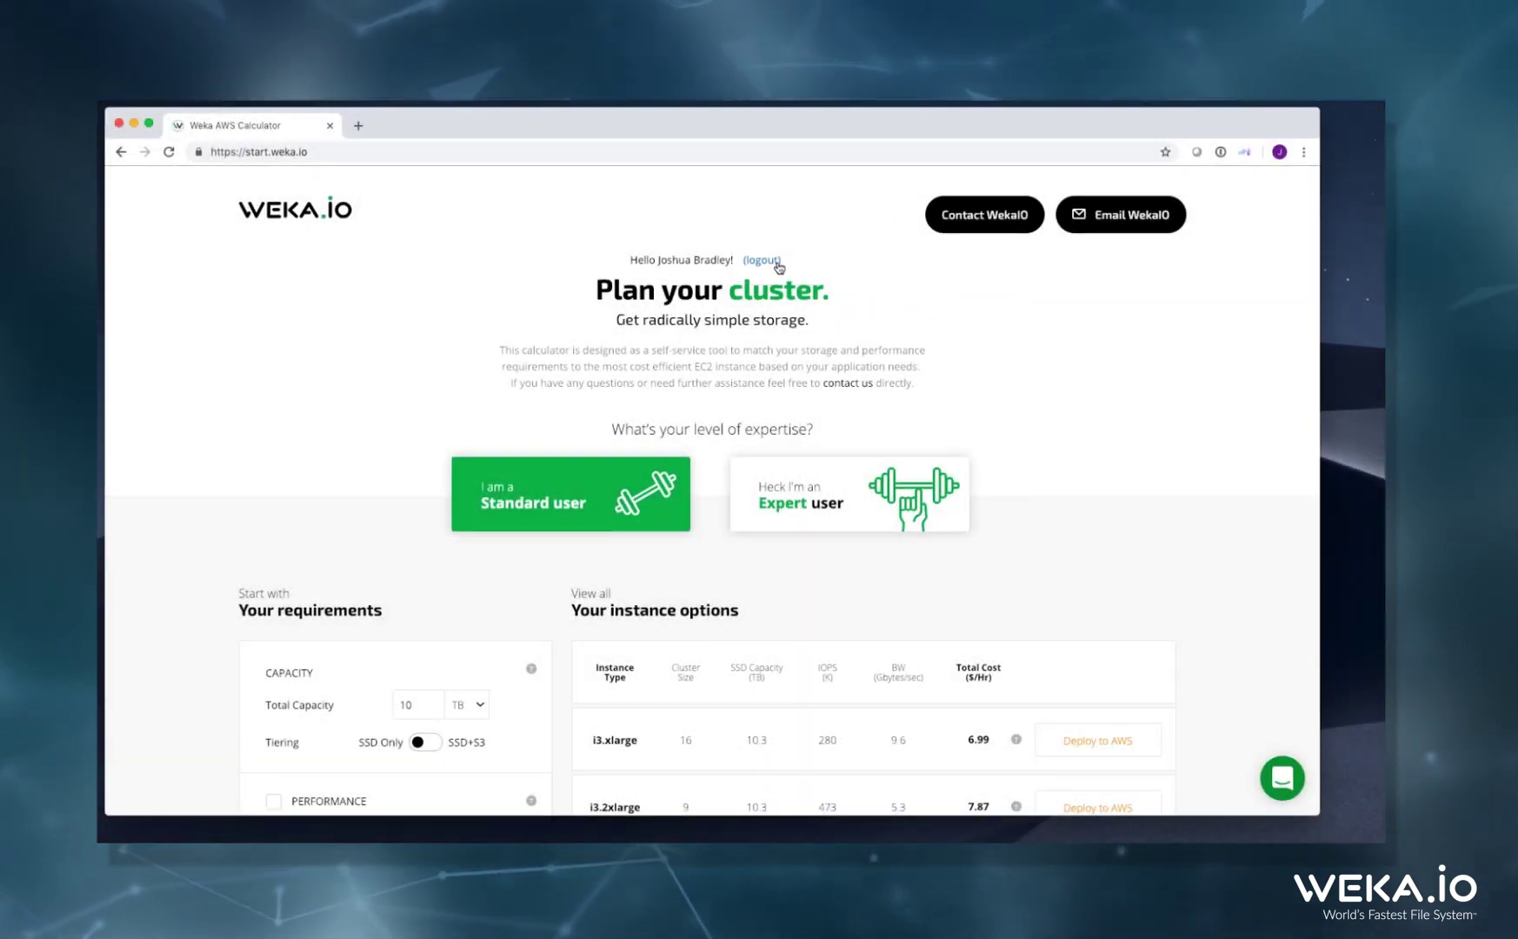
scroll(755, 376, "down", 5)
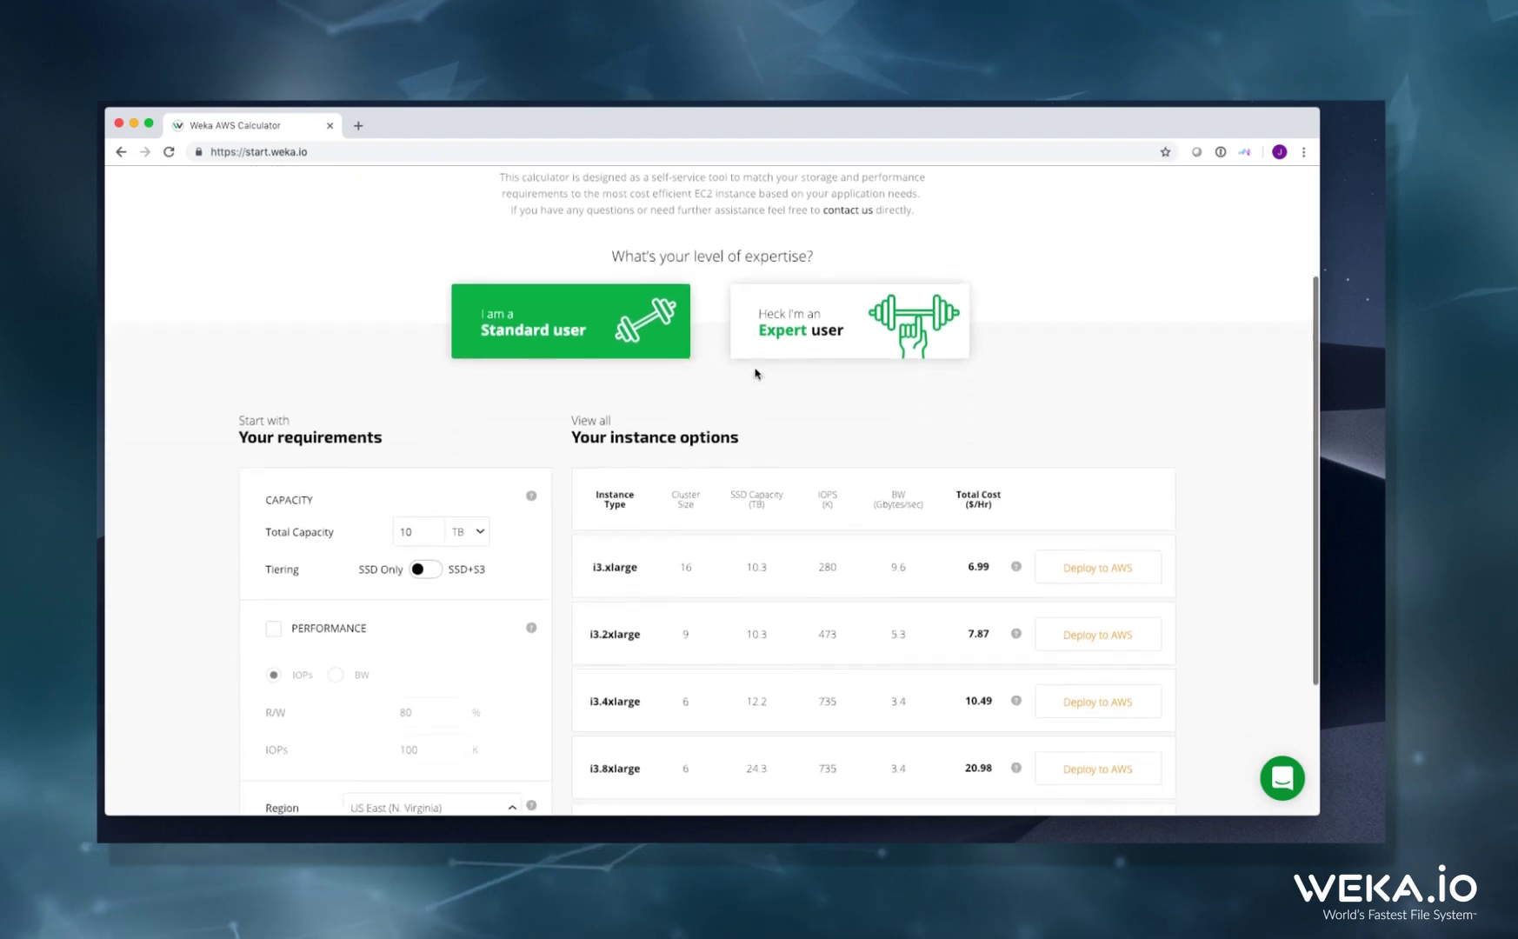
scroll(755, 373, "down", 3)
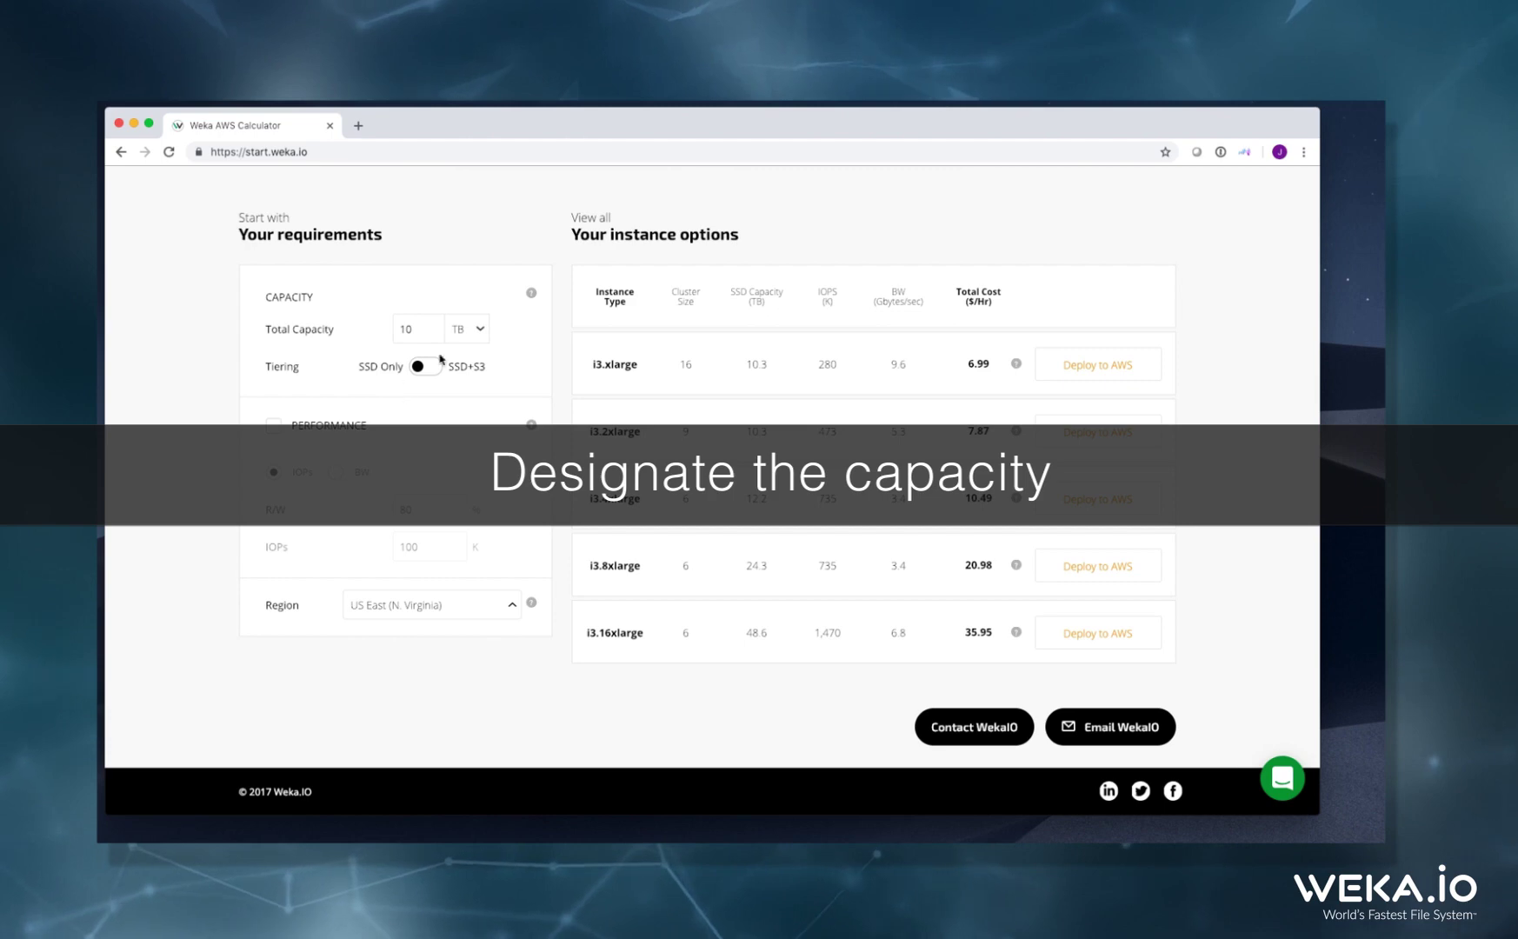
Keep capacity at 10 TB and add a 1000K IOPs performance requirement at 80% read/write
left_click(477, 330)
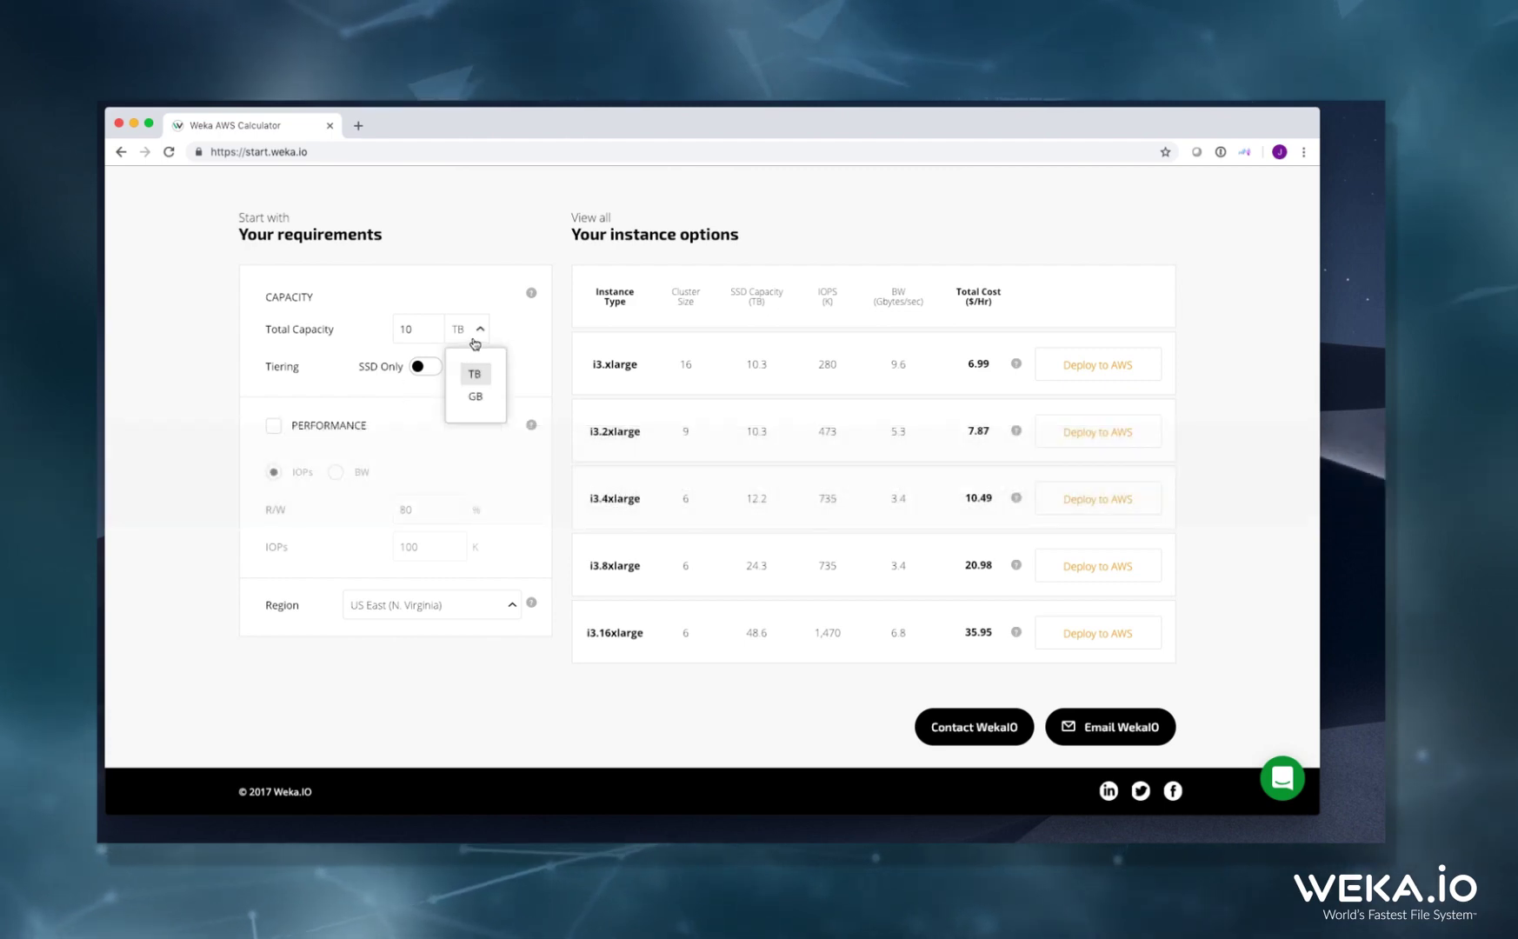
left_click(474, 371)
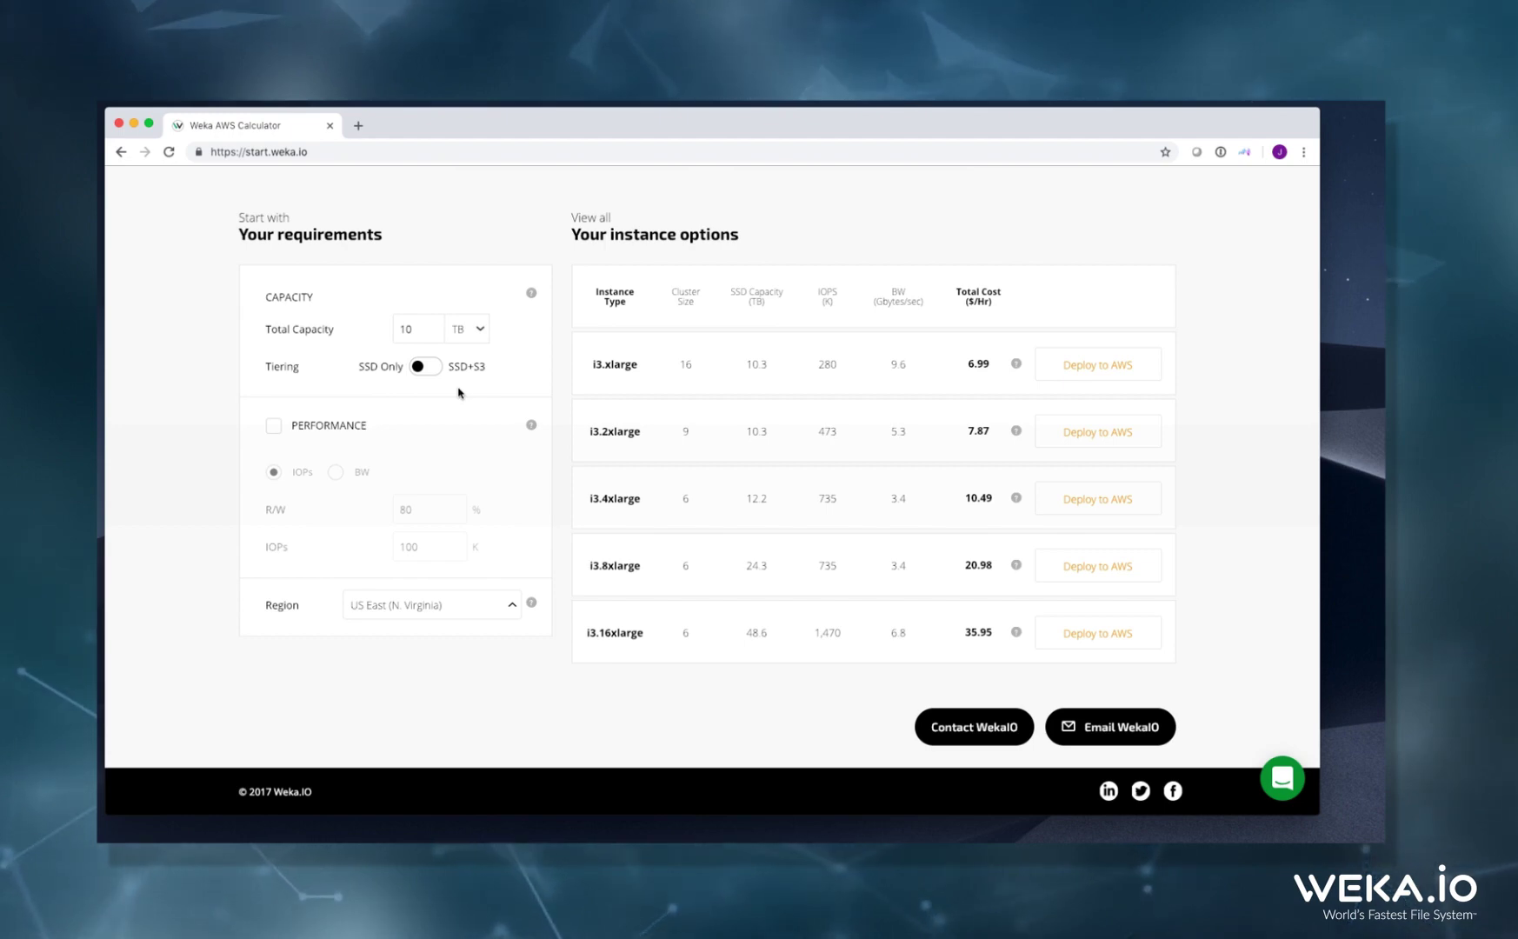
left_click(275, 427)
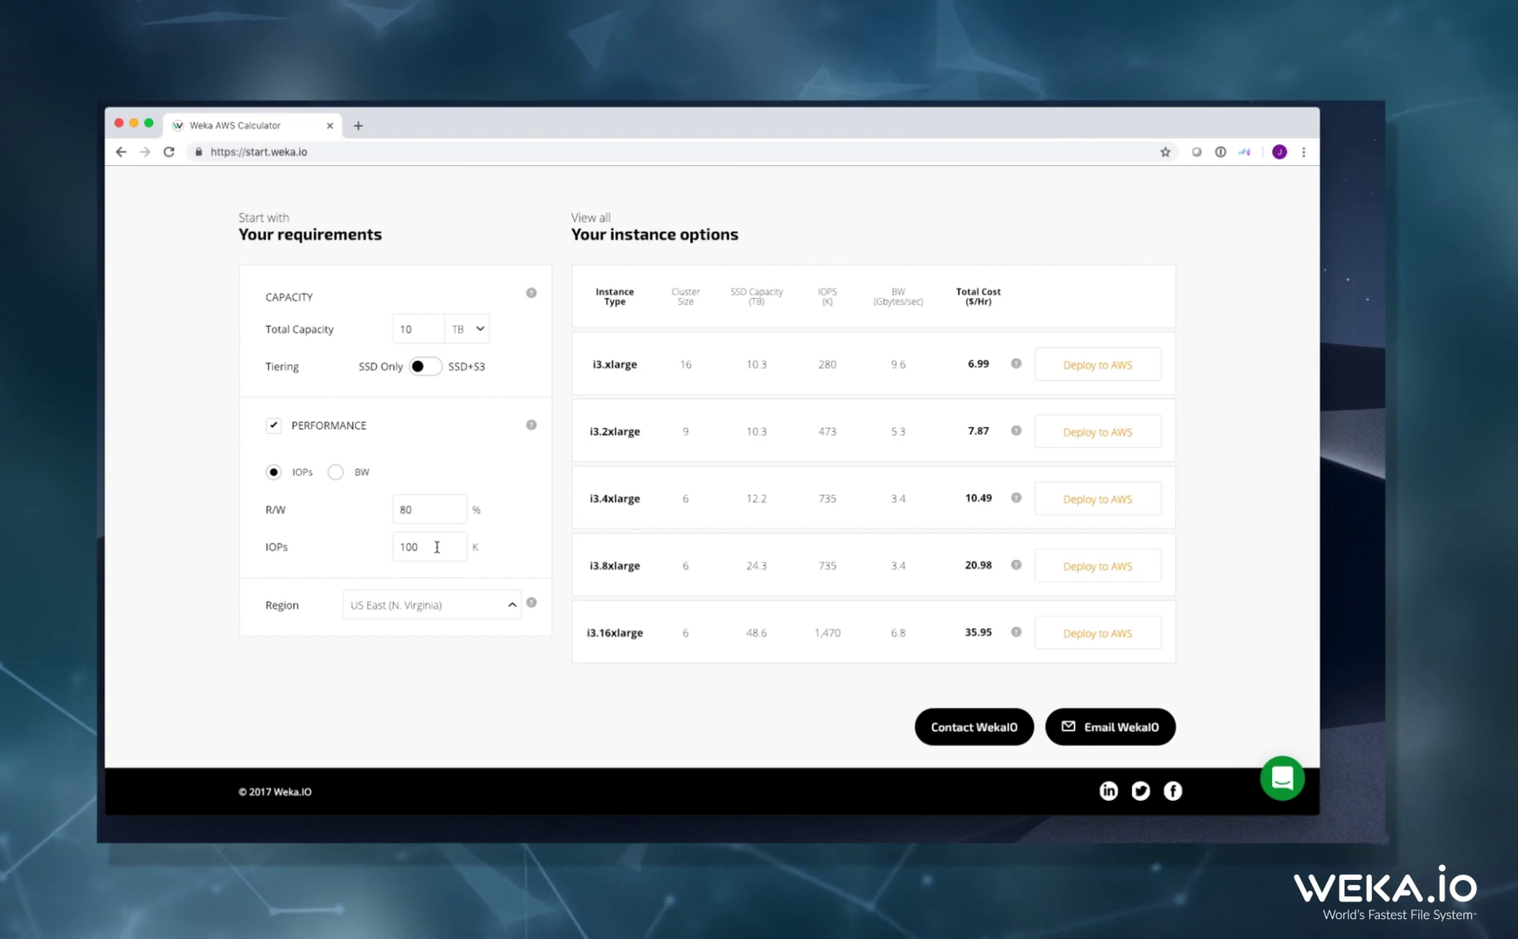
type("0")
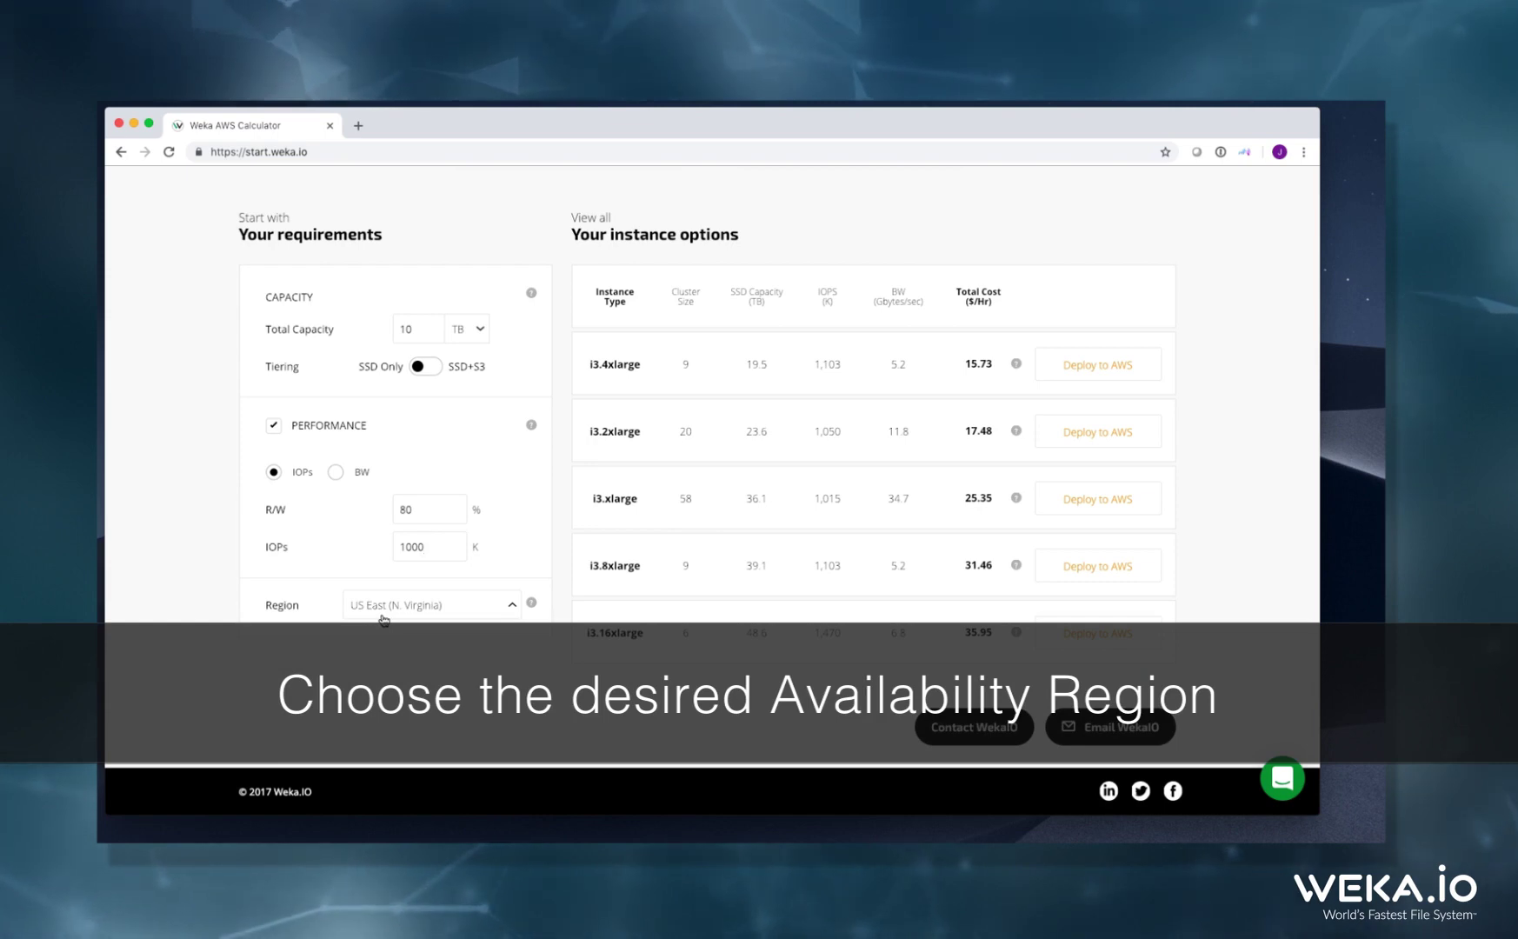
Choose US East (Ohio) as the cluster region
left_click(383, 619)
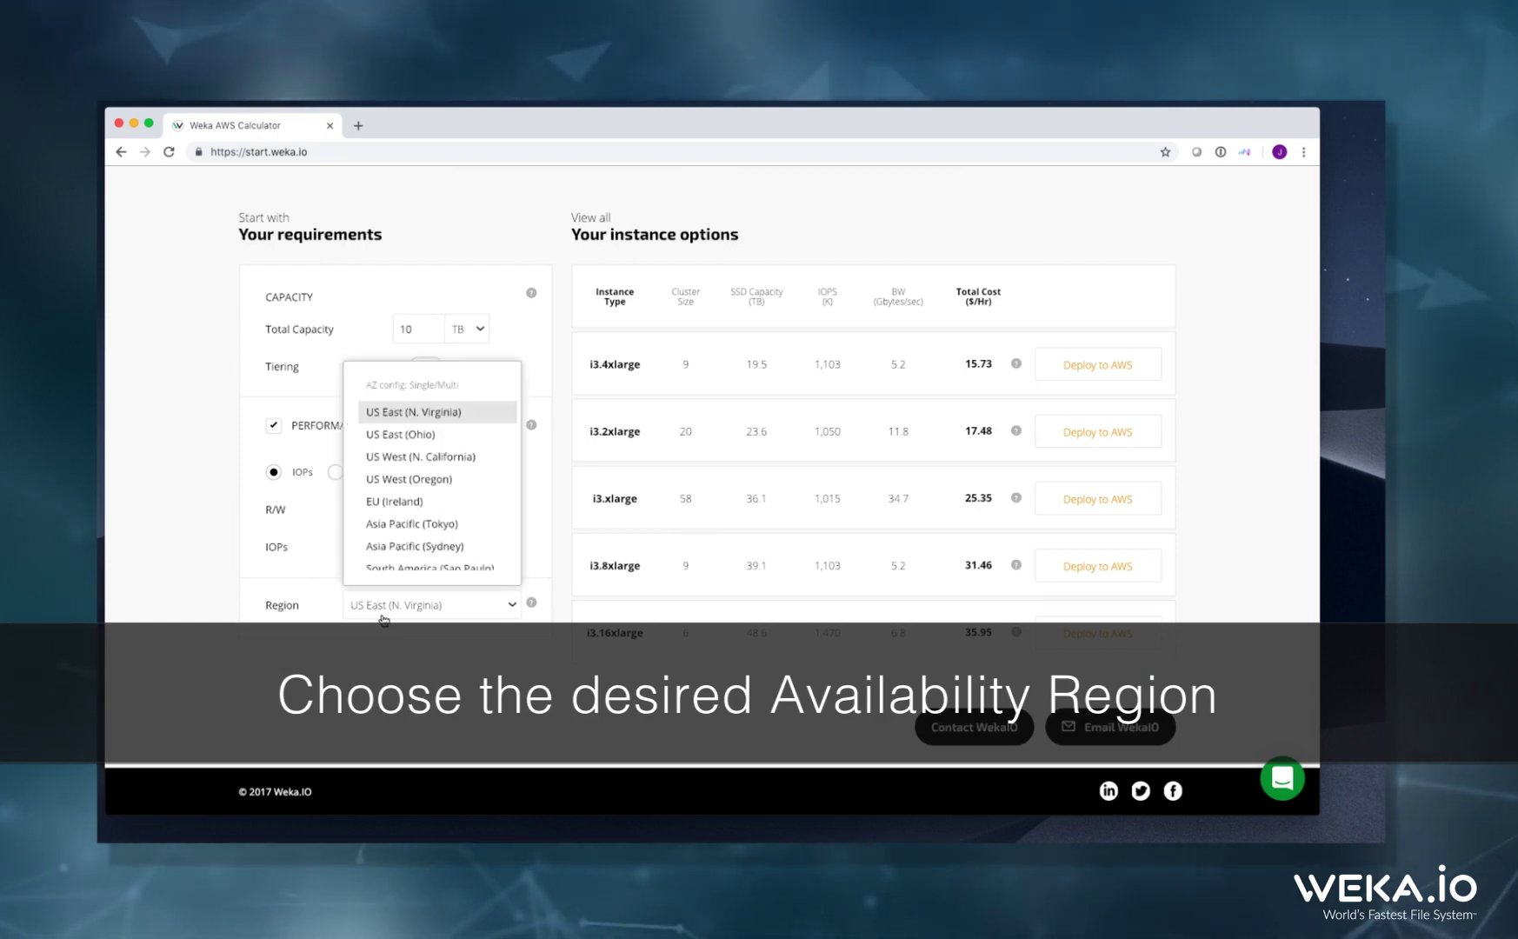
left_click(410, 435)
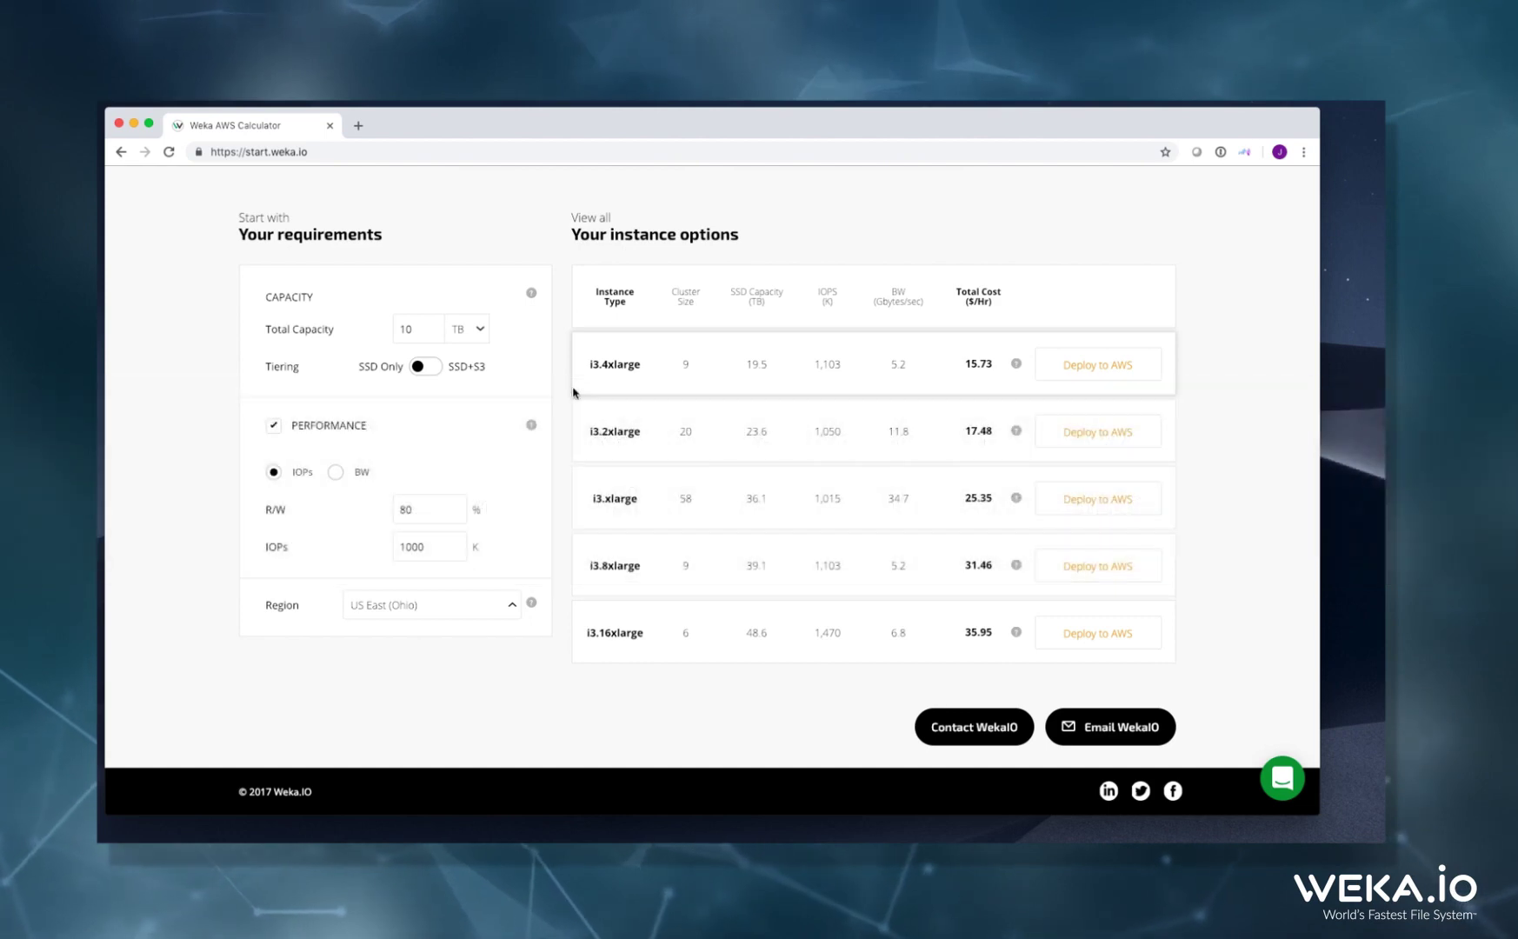
Deploy the i3.4xlarge option with two c4.2xlarge clients to AWS CloudFormation
left_click(1063, 374)
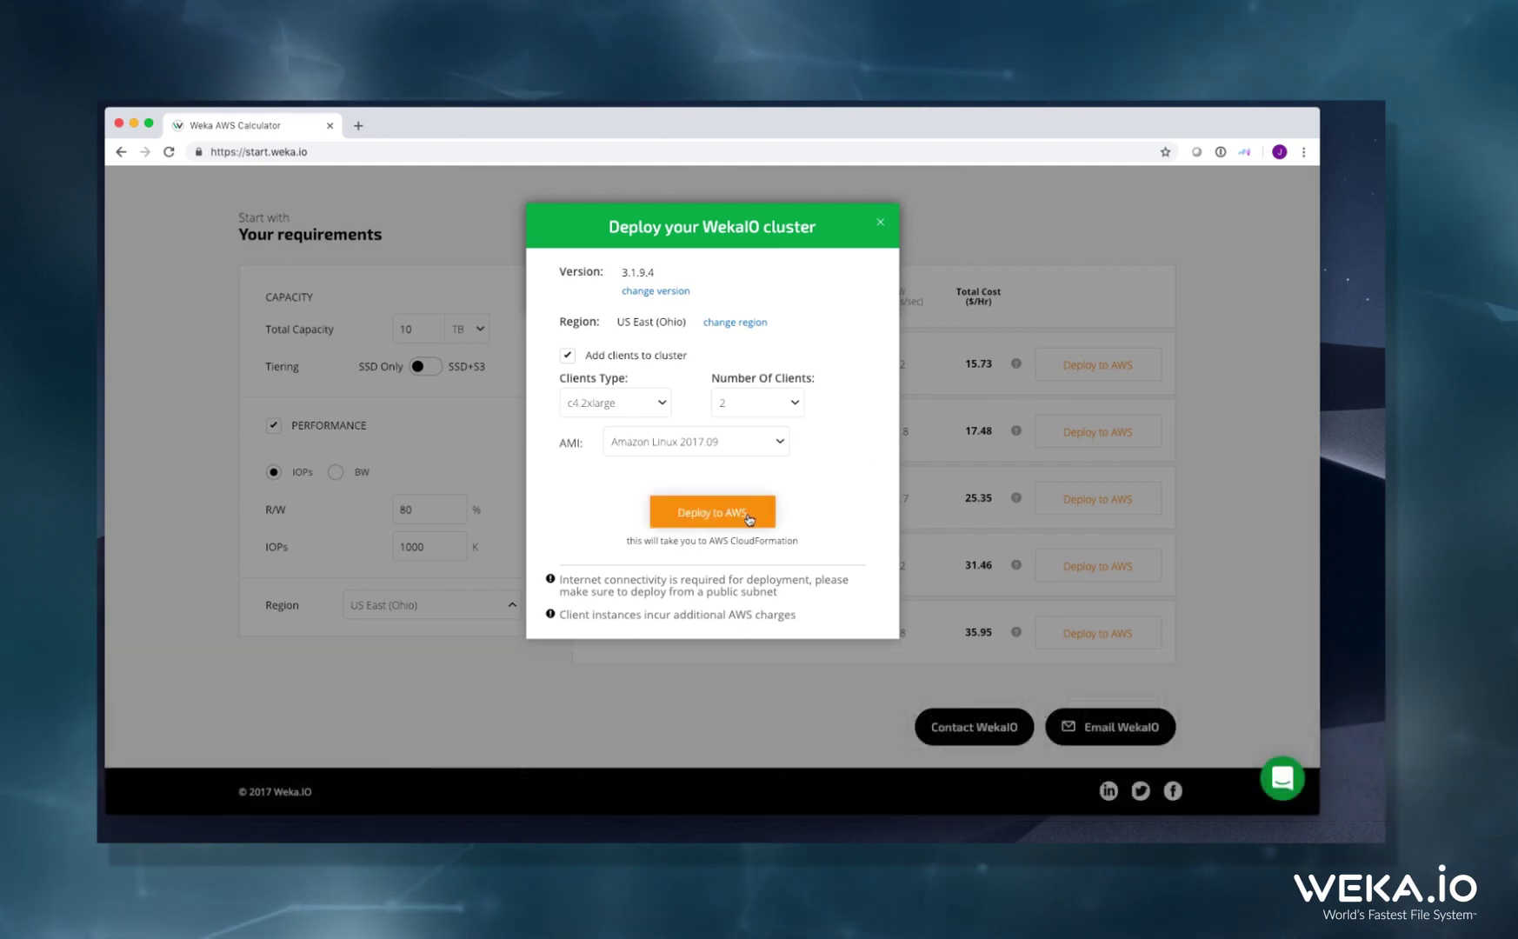
left_click(749, 517)
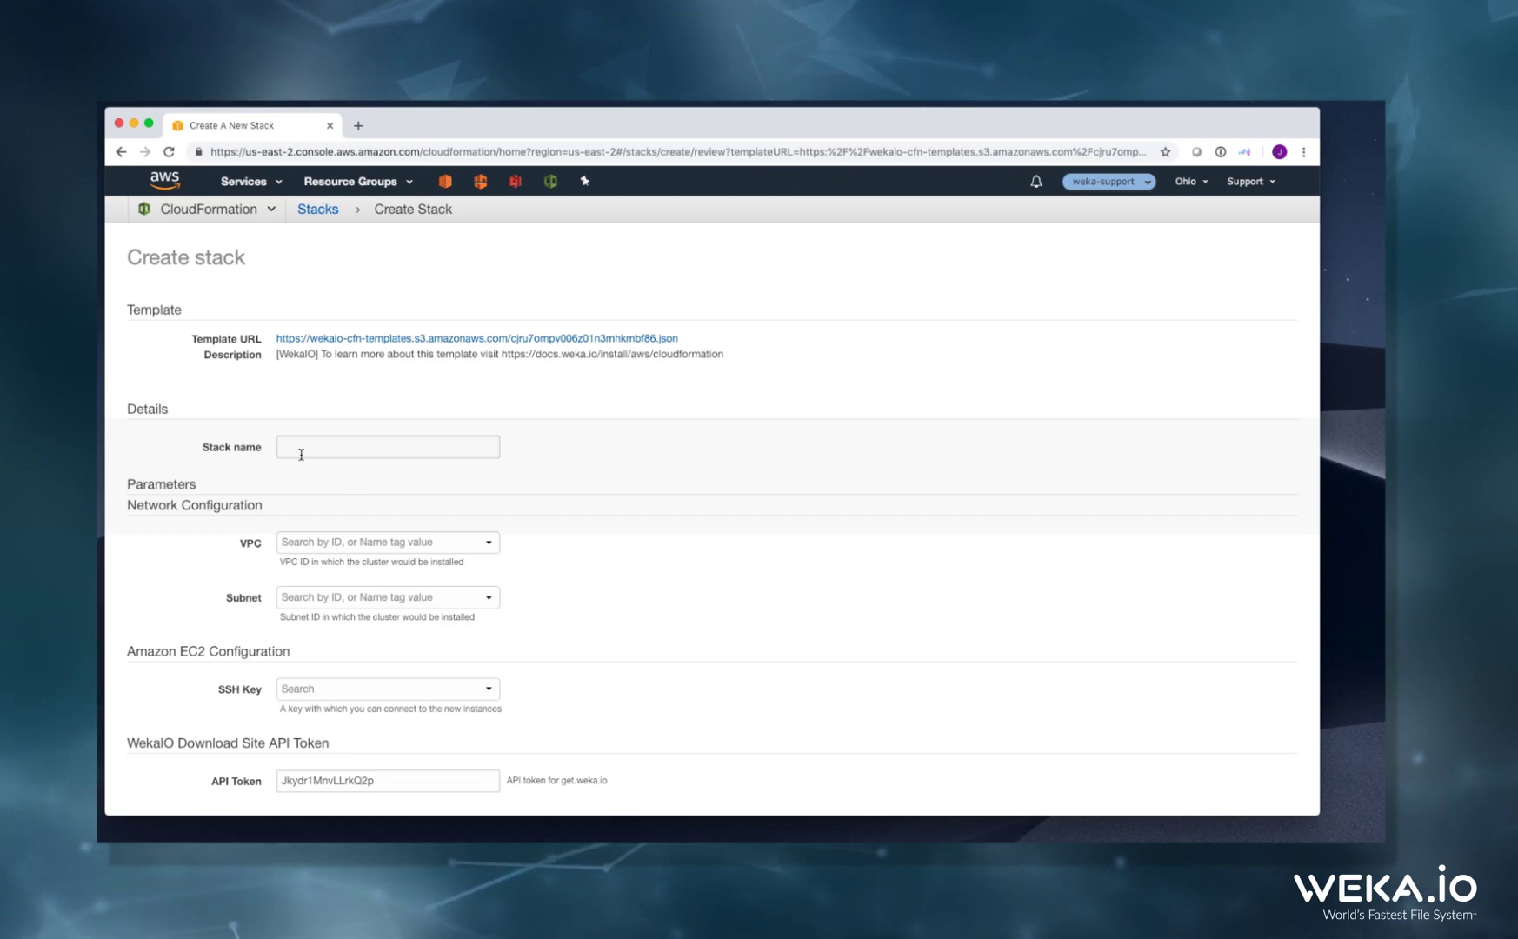
Name the stack matrix-cluster and place it in vpc-10cd6d78, subnet subnet-f8f25c90
type("matrix")
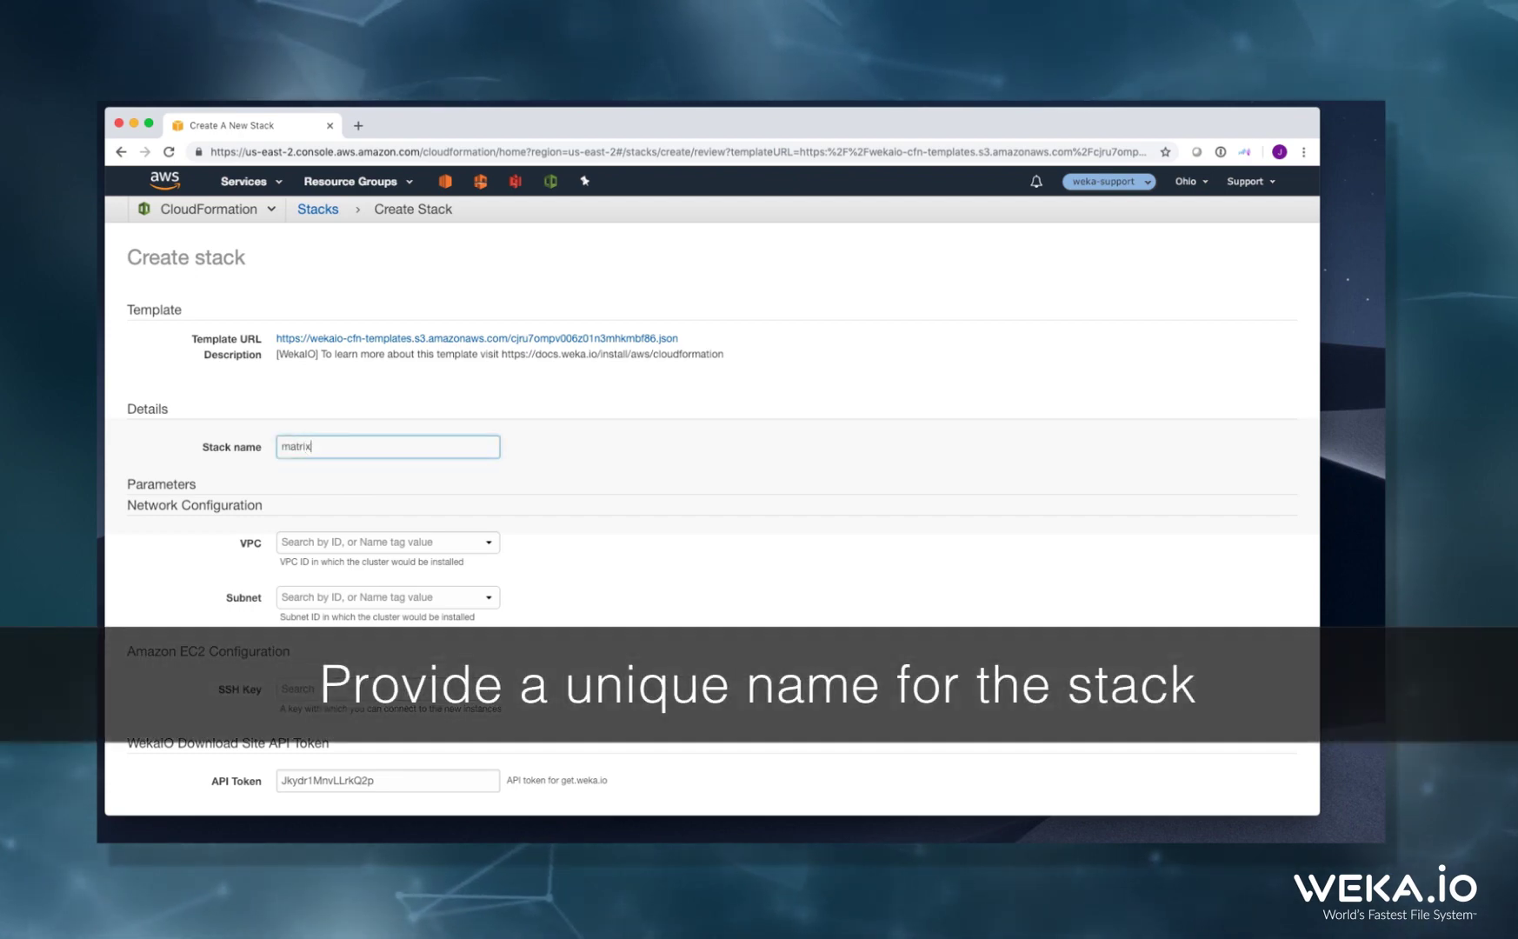
type("-cluster")
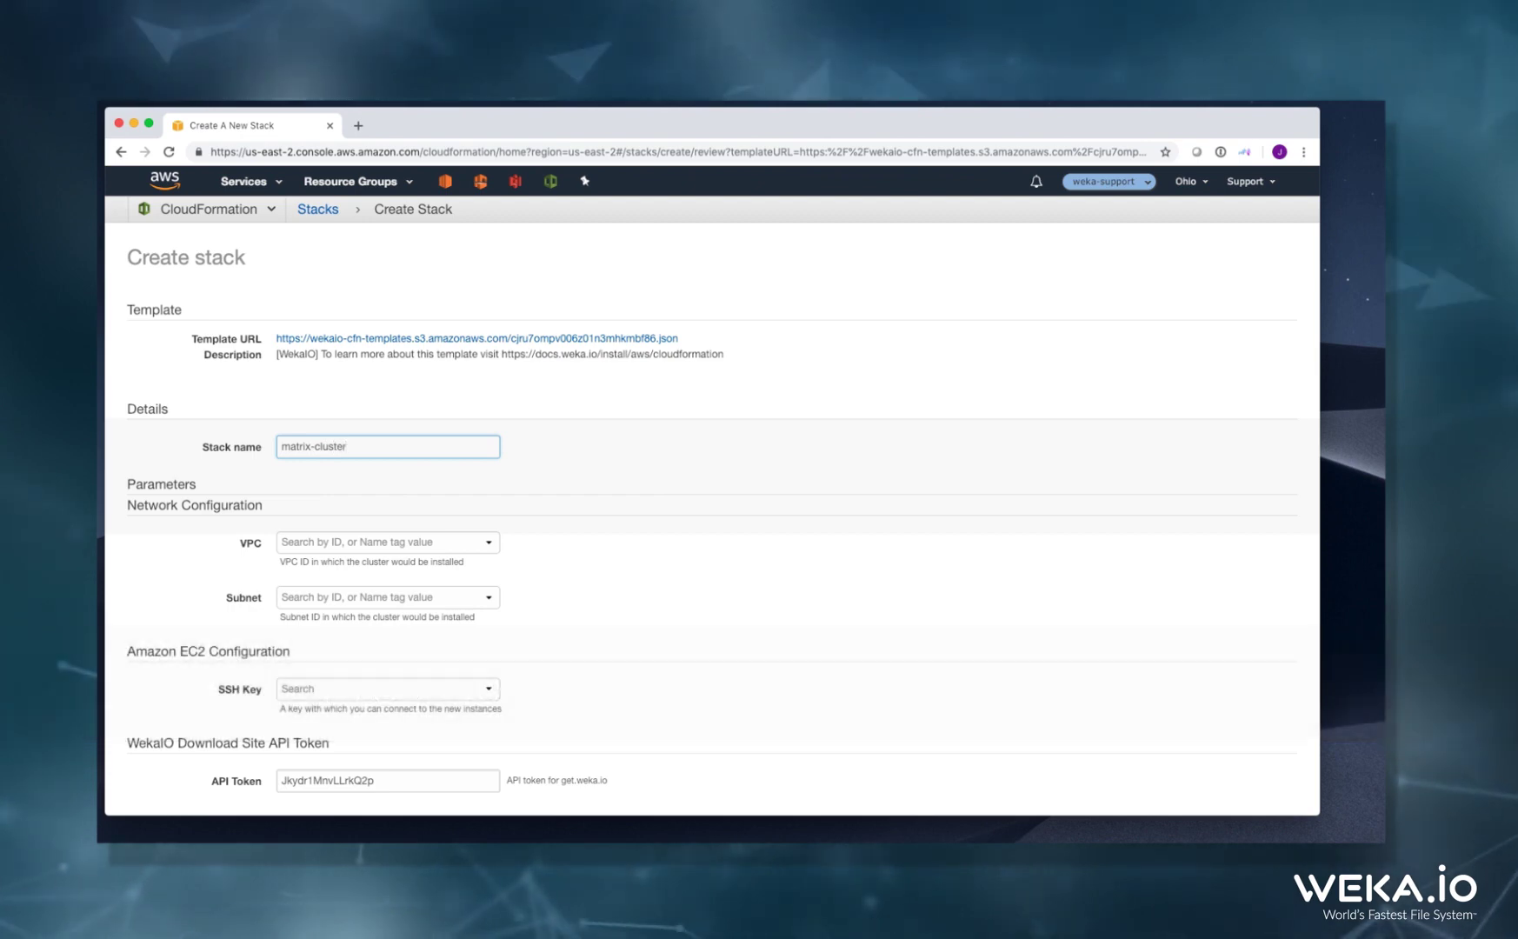
left_click(321, 544)
left_click(324, 571)
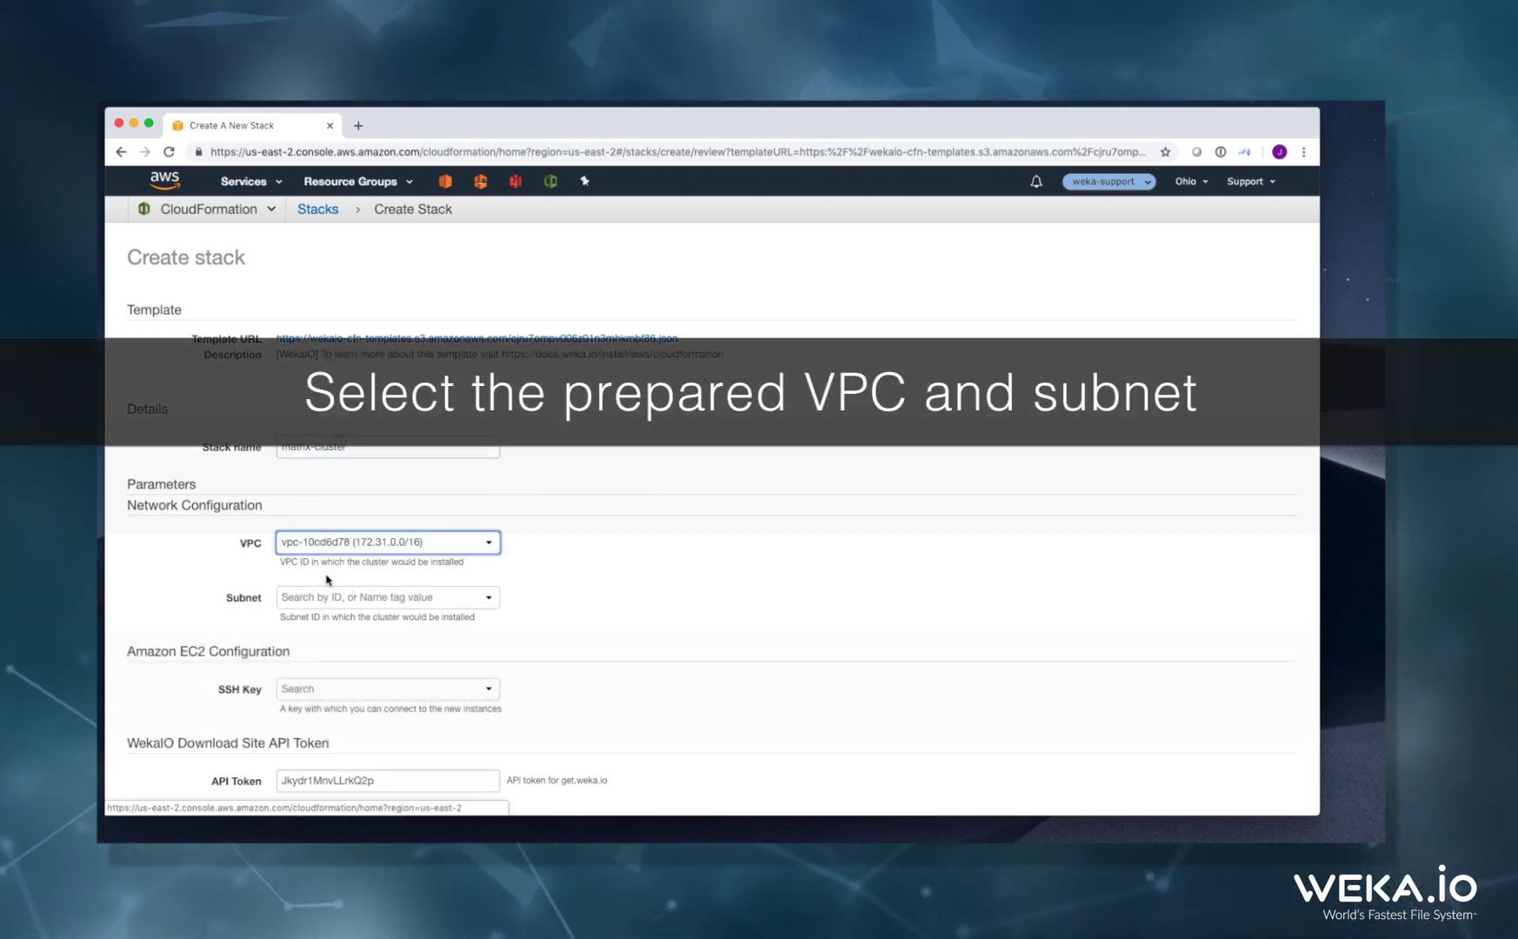
left_click(331, 605)
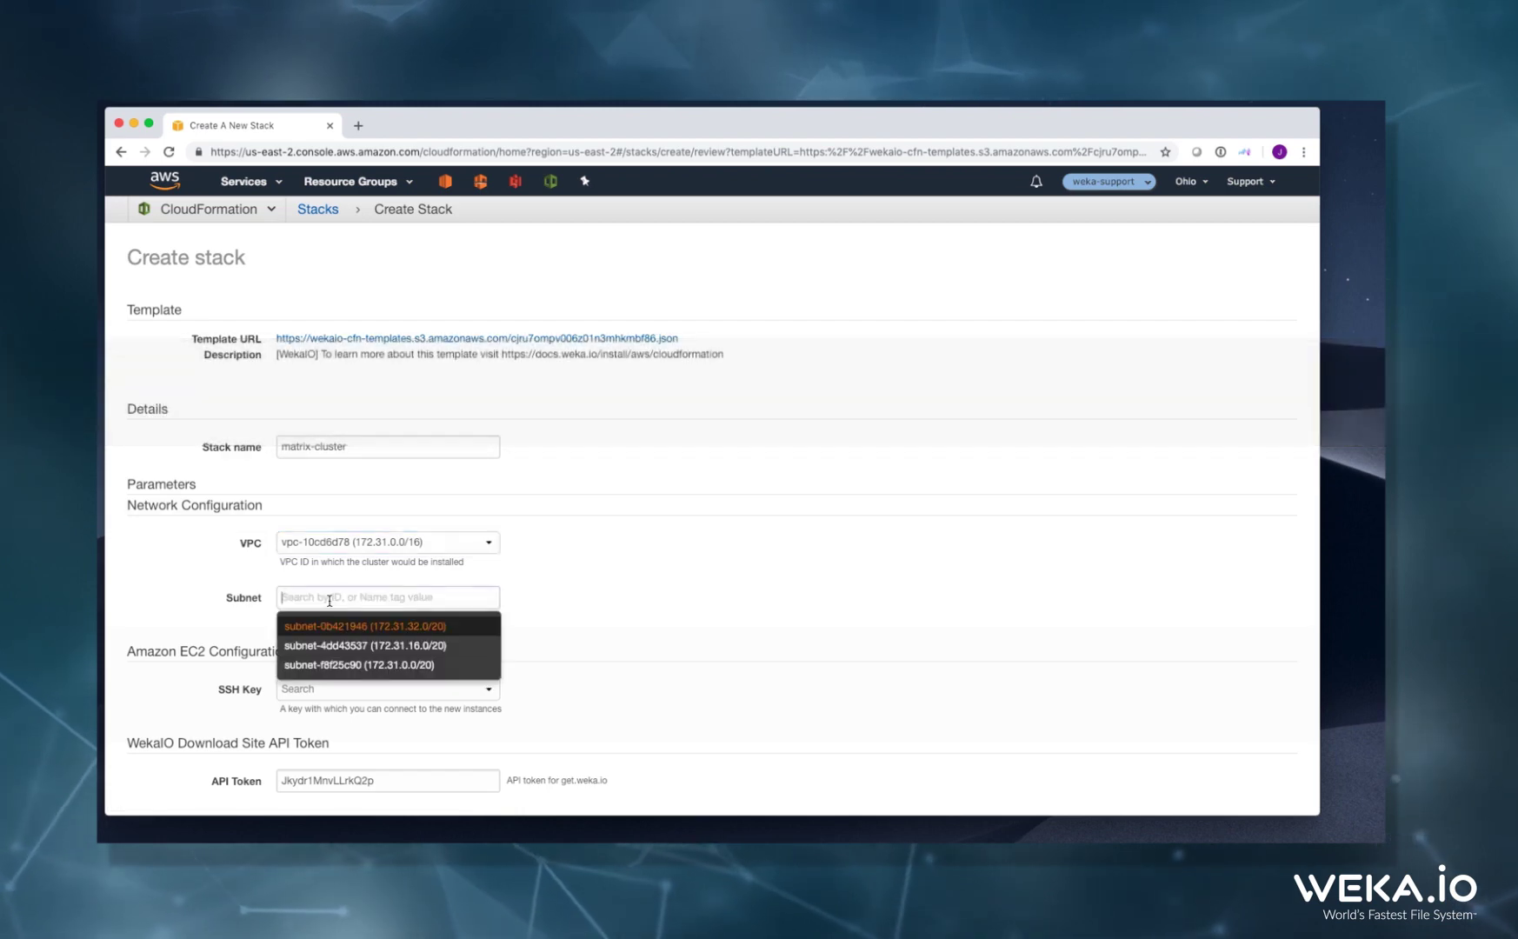
left_click(345, 663)
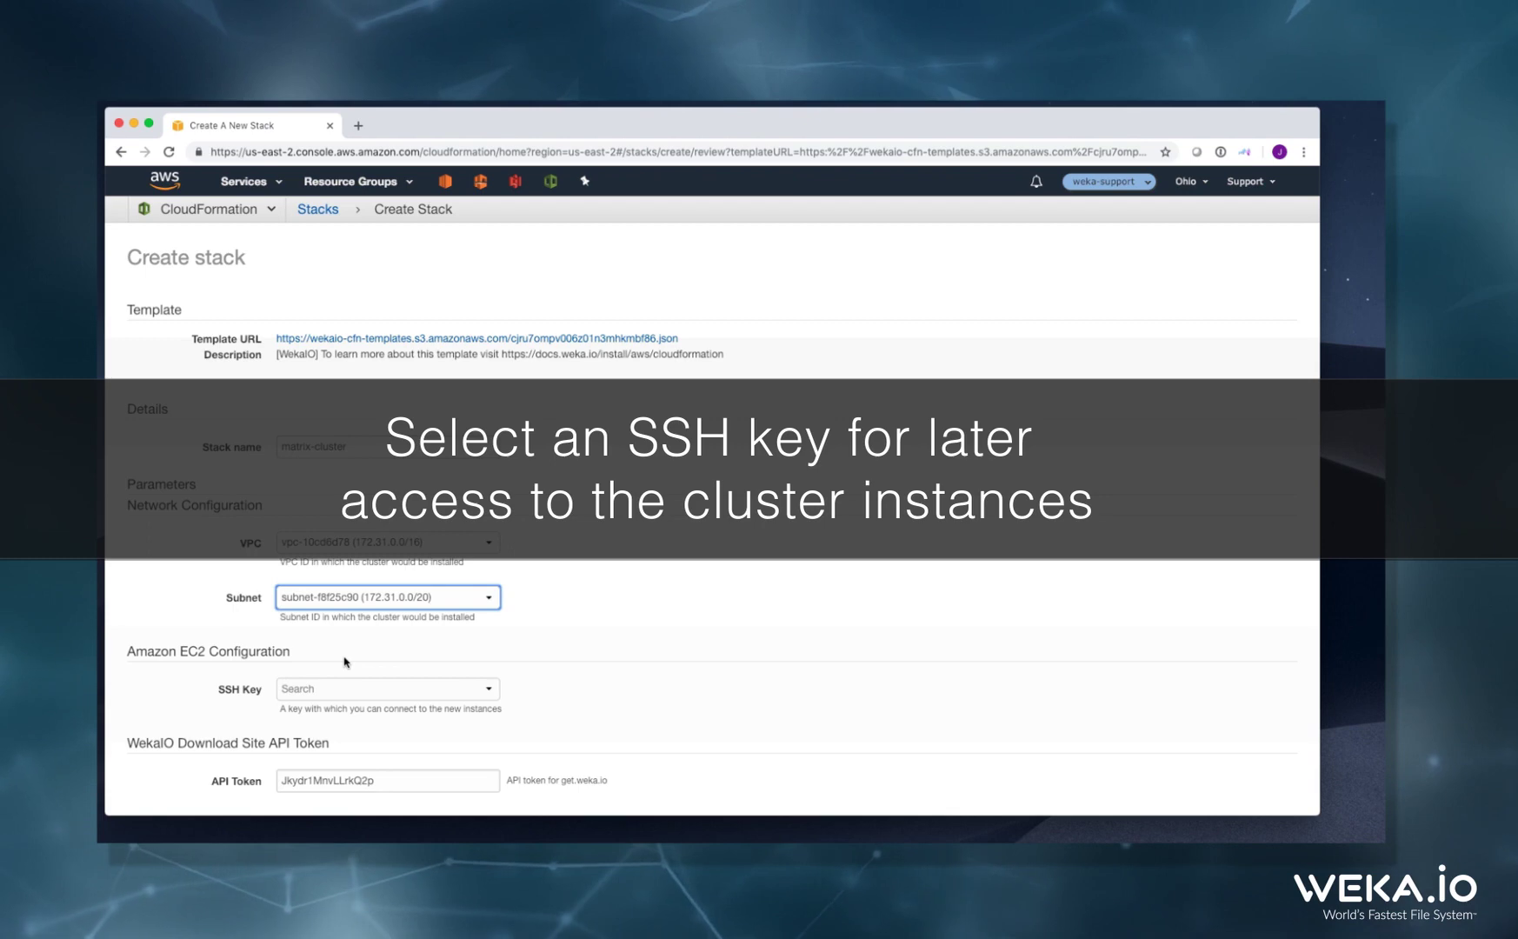
Use support_id_rsa as the stack's SSH key and scroll down to Capabilities
left_click(342, 699)
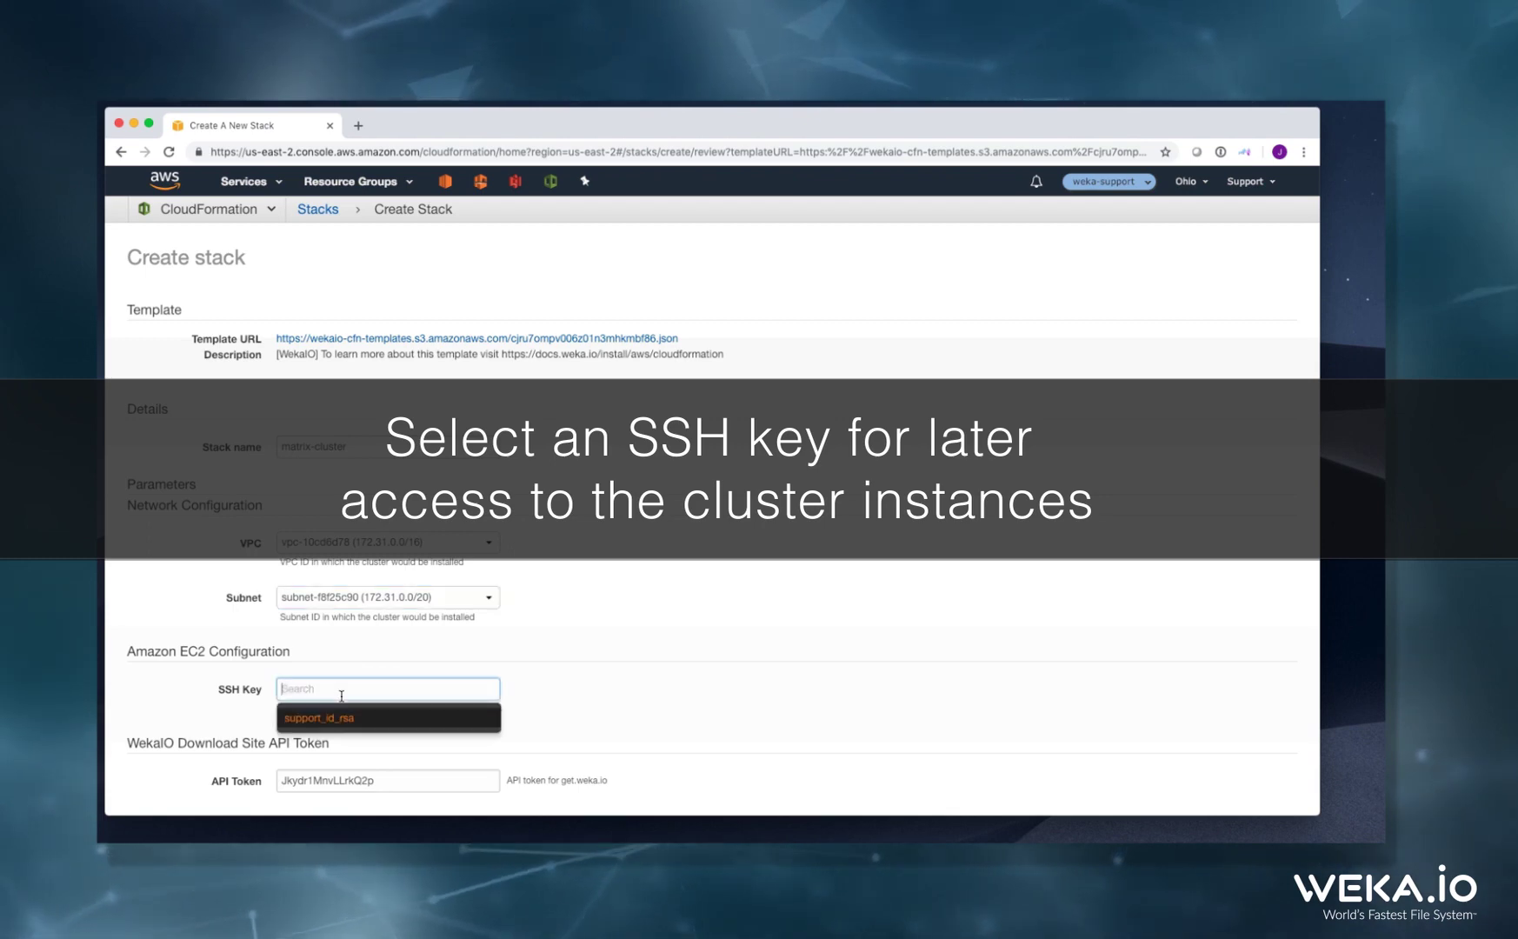
left_click(346, 714)
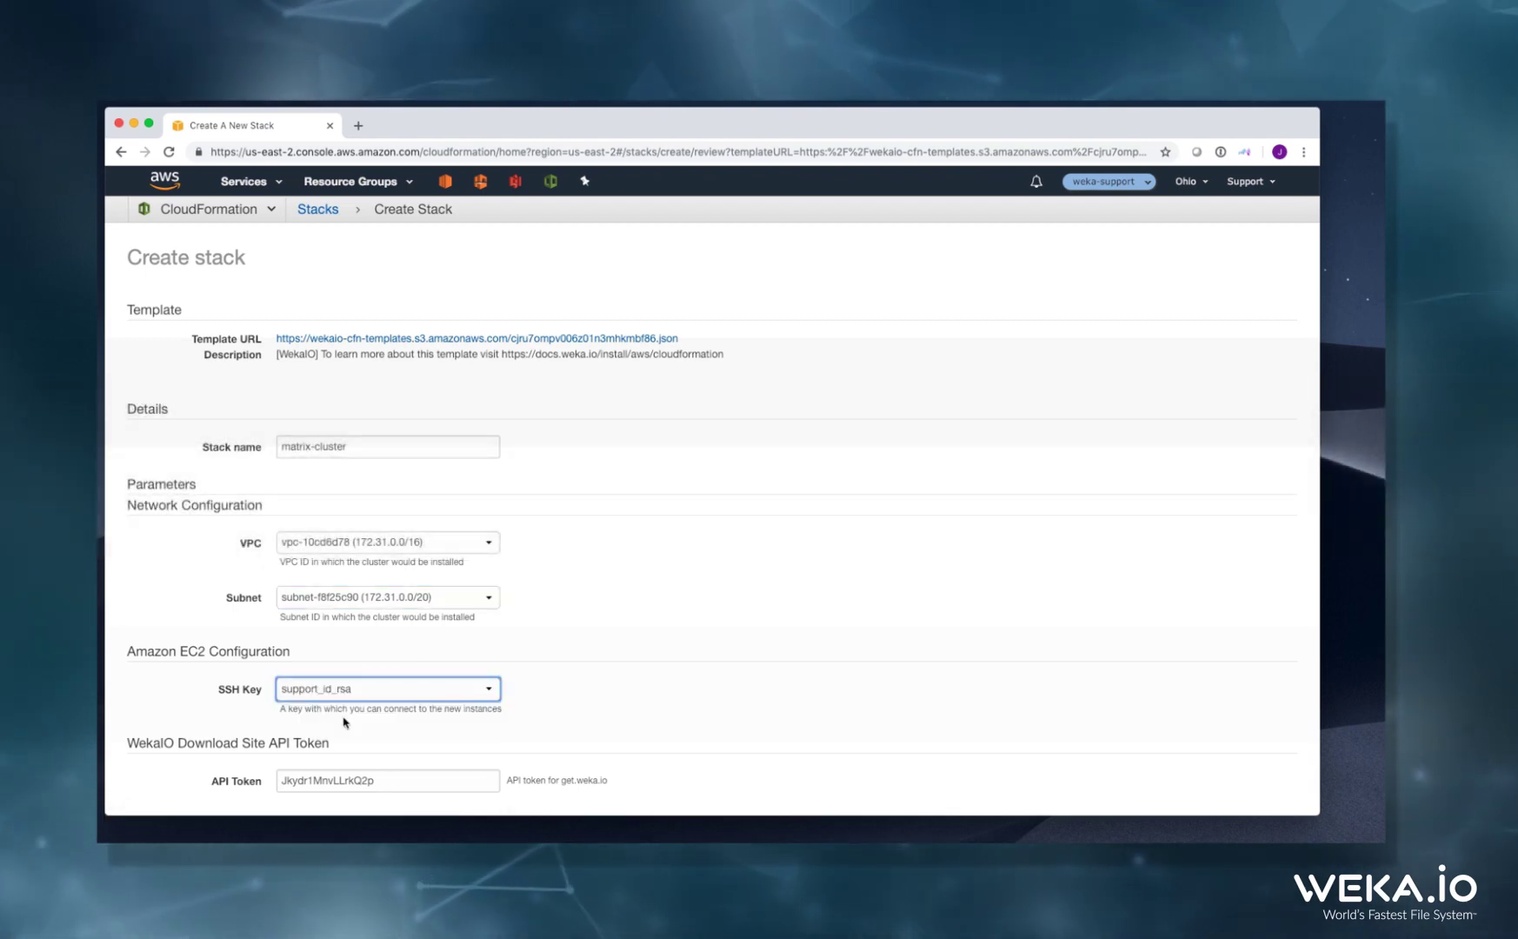
scroll(344, 722, "down", 5)
scroll(343, 721, "down", 5)
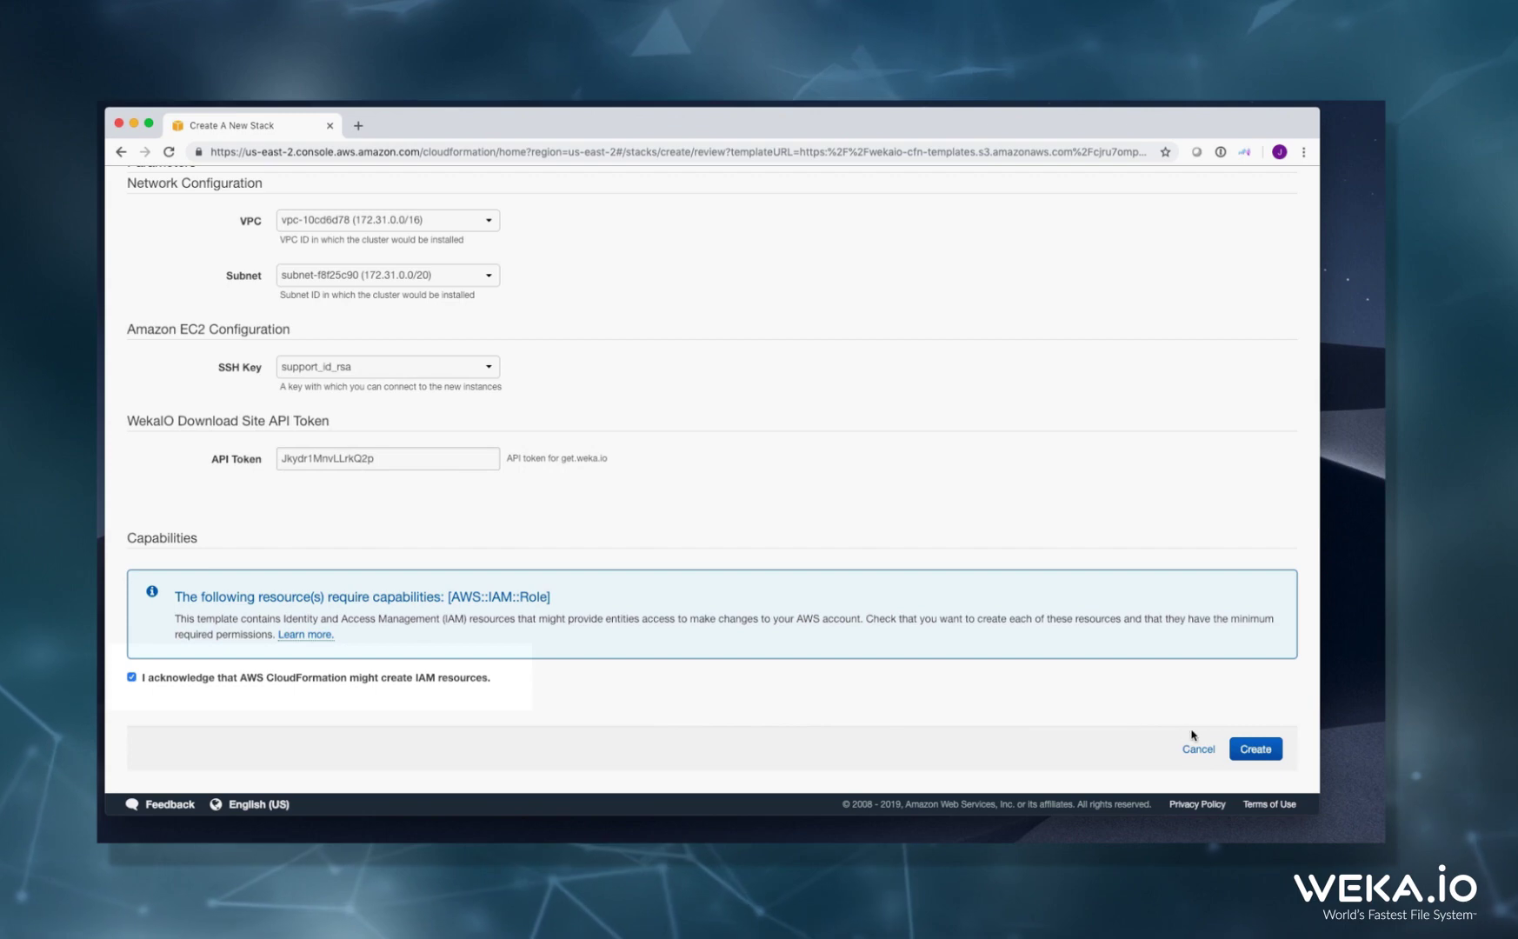
Create the matrix-cluster stack and wait for CREATE_COMPLETE
left_click(1245, 750)
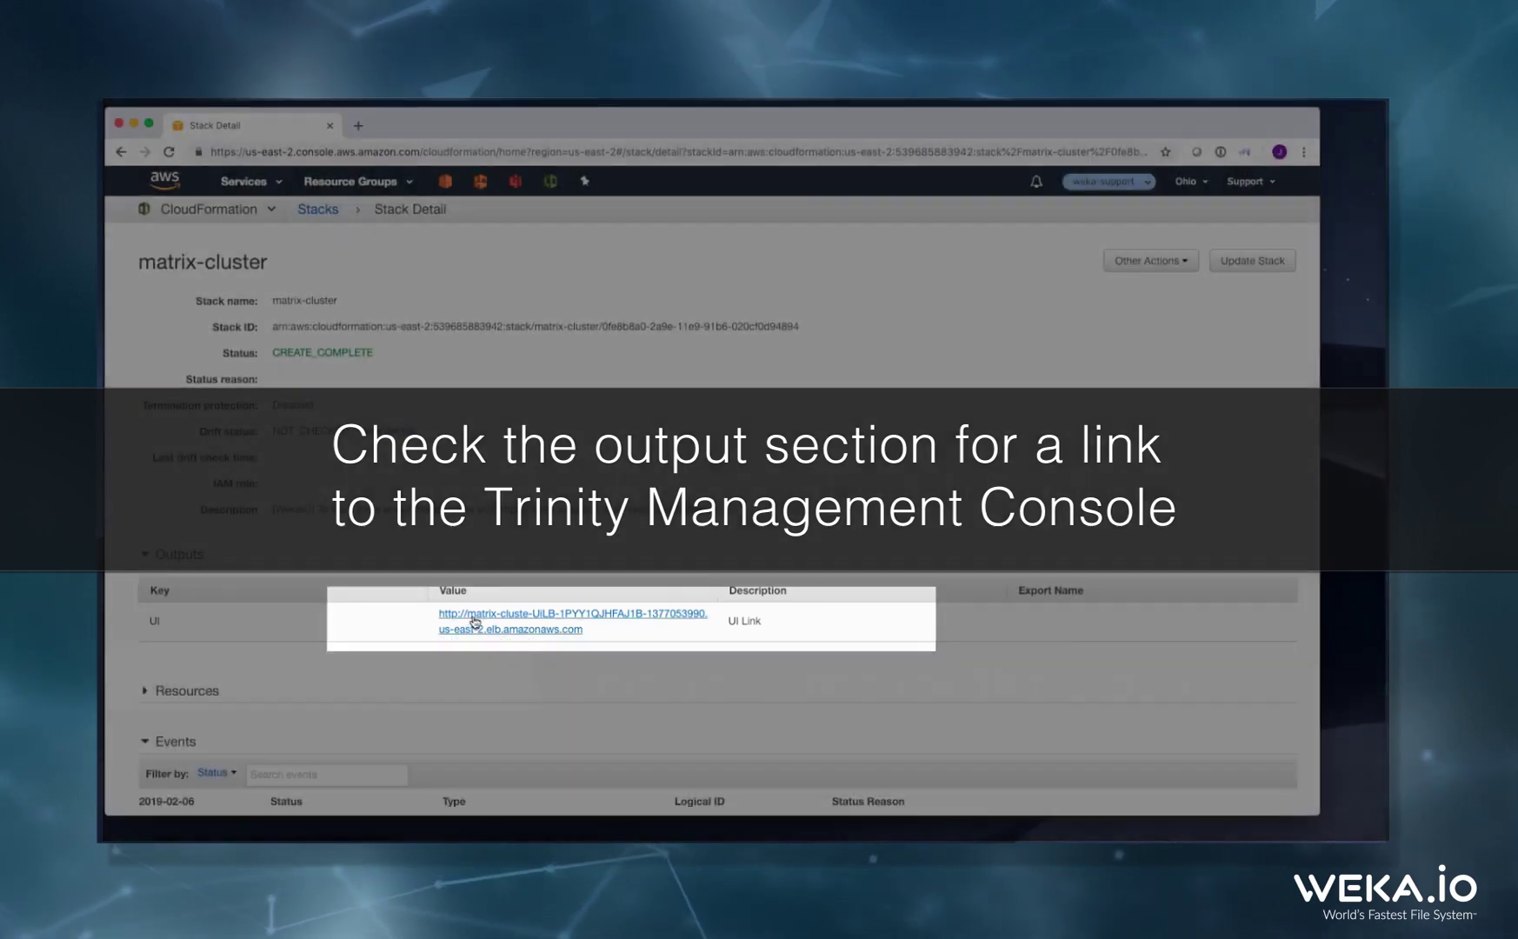
Open the stack's UI link and log in with the default administrator credentials
left_click(452, 619)
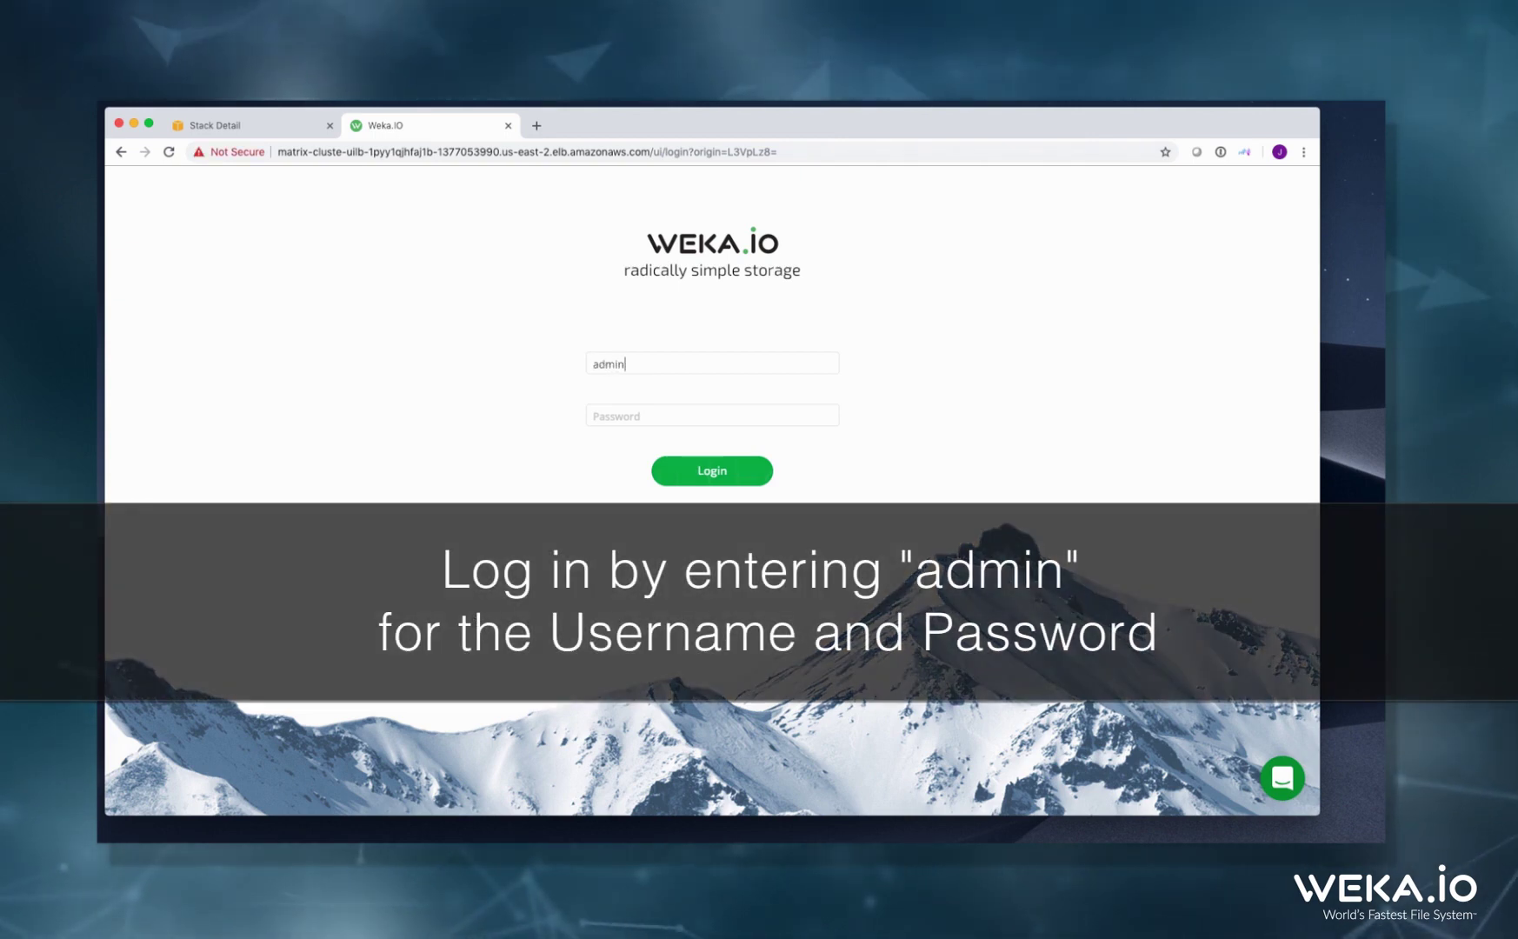
key("Tab")
type("admin")
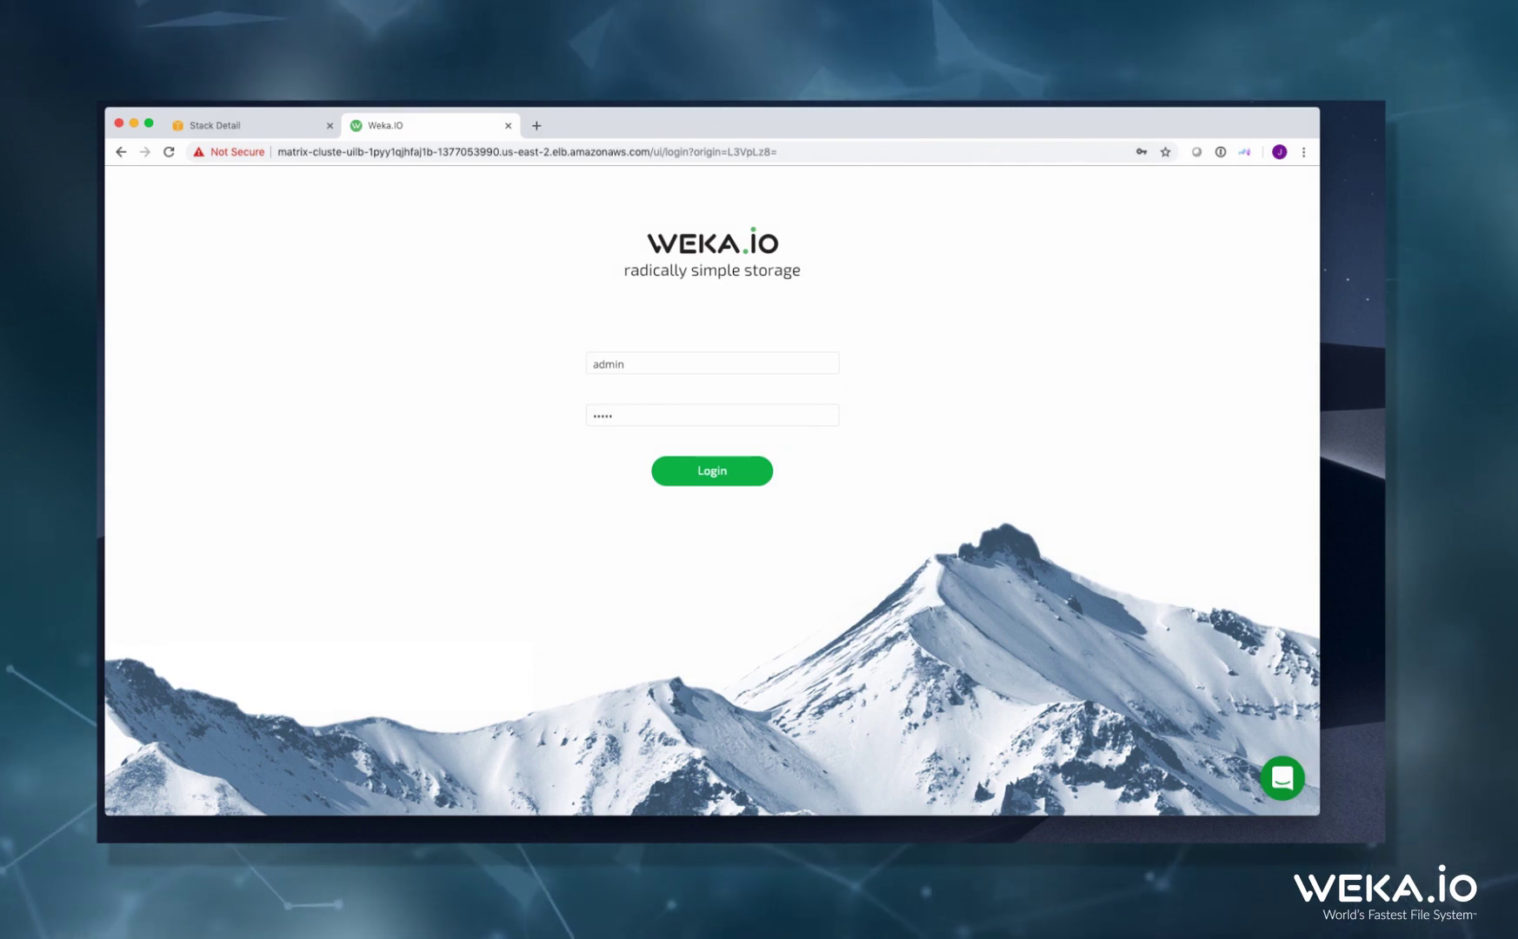
key("Return")
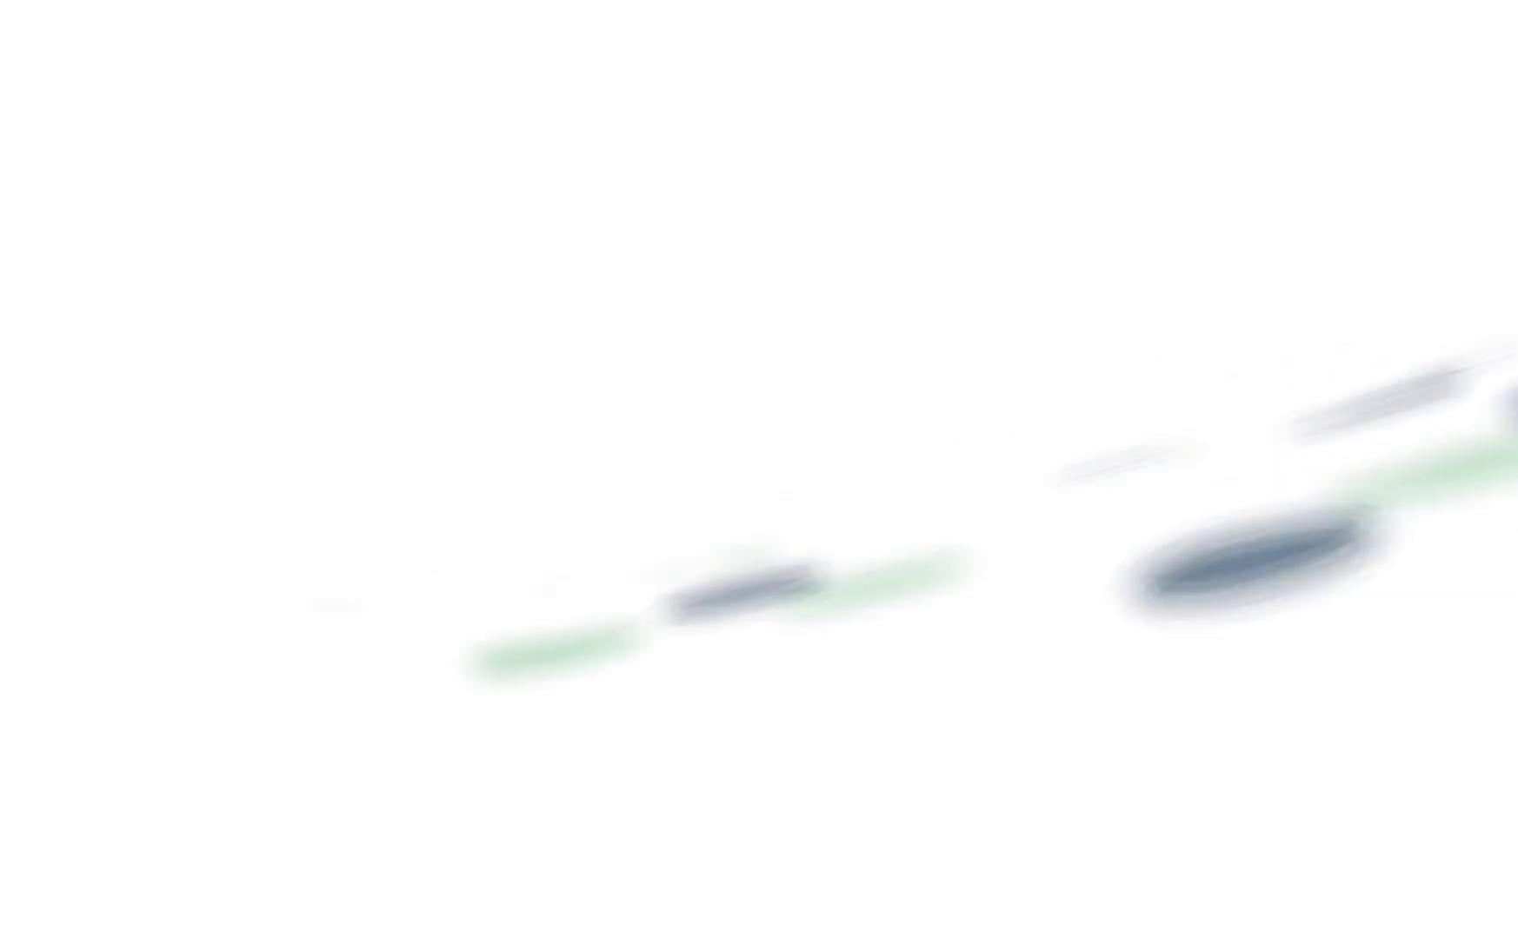